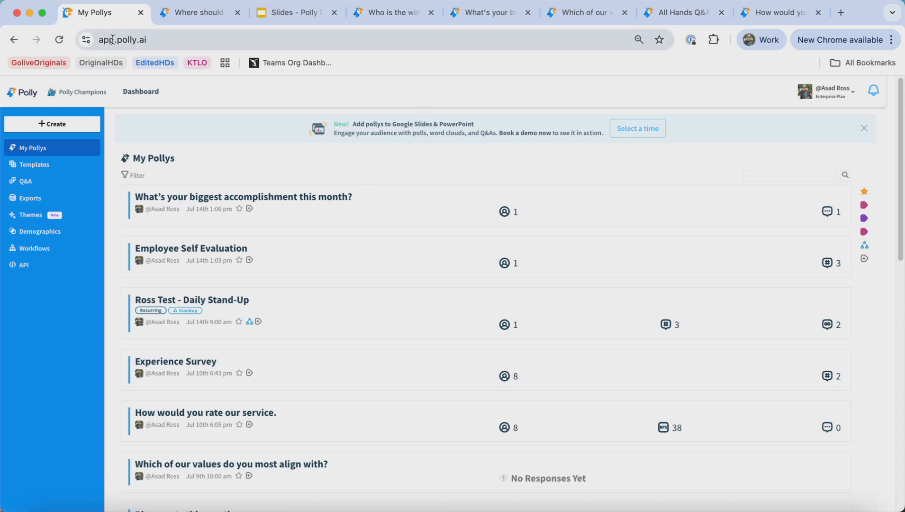
# - Upload a logo image on the Themes page to add it to presentation views
pyautogui.click(224, 40)
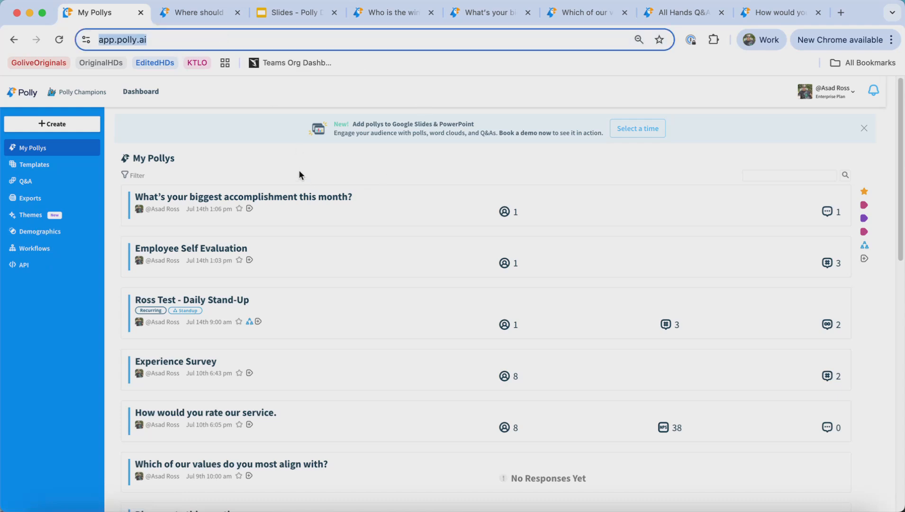
pyautogui.click(295, 158)
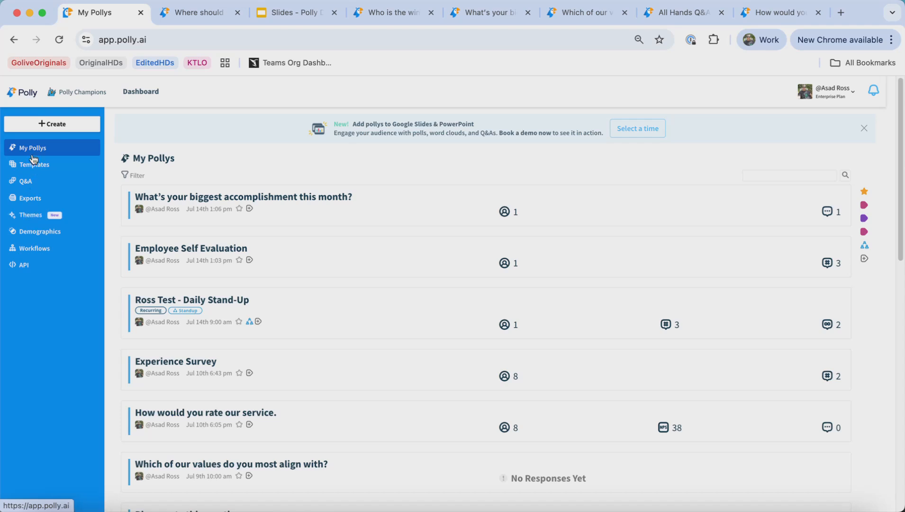
pyautogui.click(30, 215)
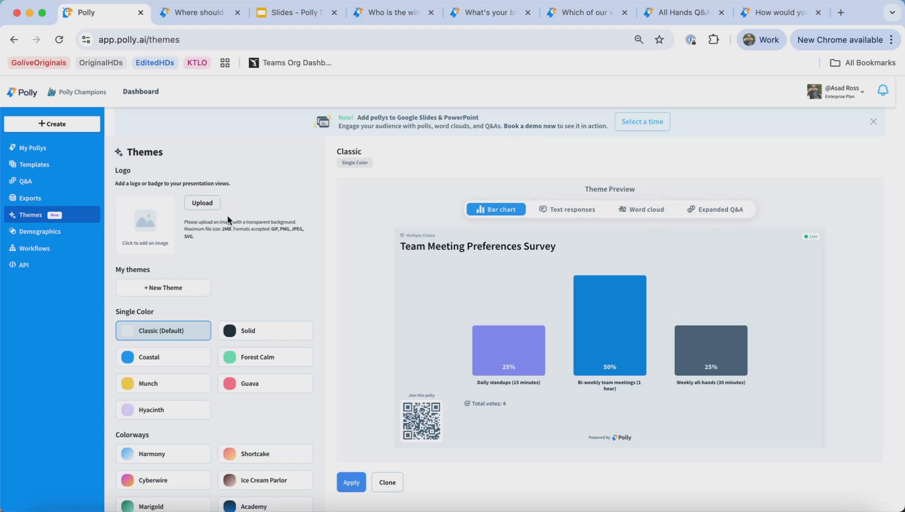
pyautogui.click(212, 205)
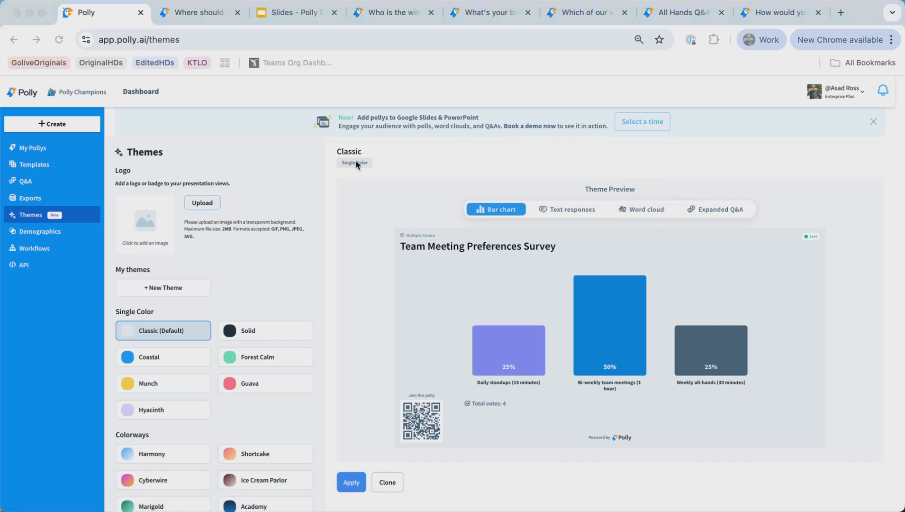
pyautogui.press('Escape')
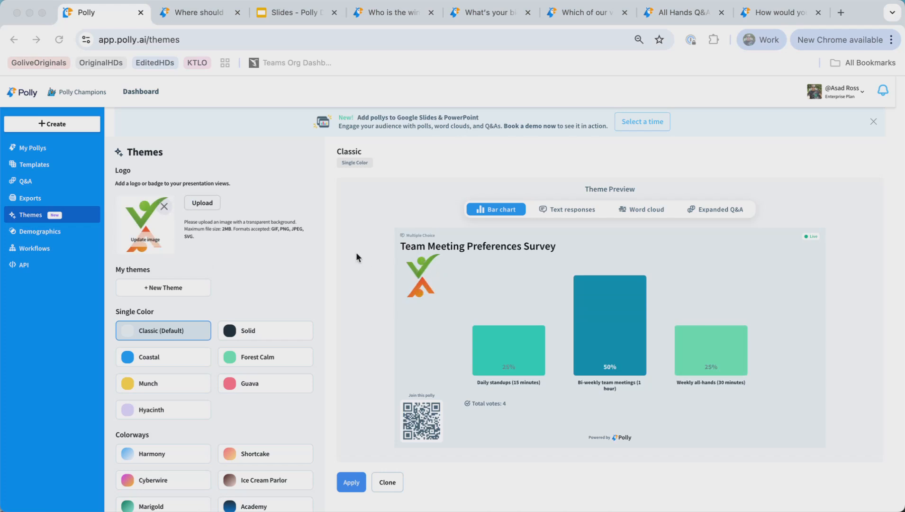
# - Preview the logo in the Text responses, Word cloud, Expanded Q&A and Bar chart theme previews
pyautogui.click(571, 212)
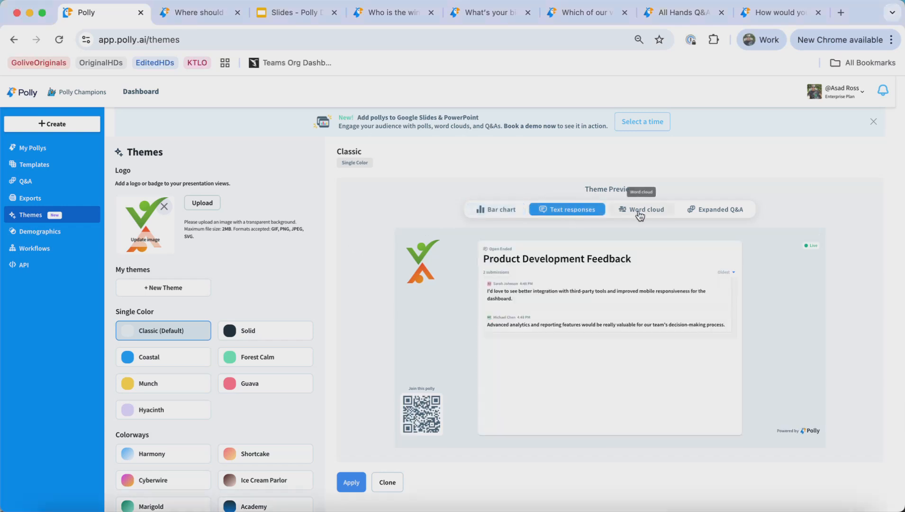
pyautogui.click(649, 211)
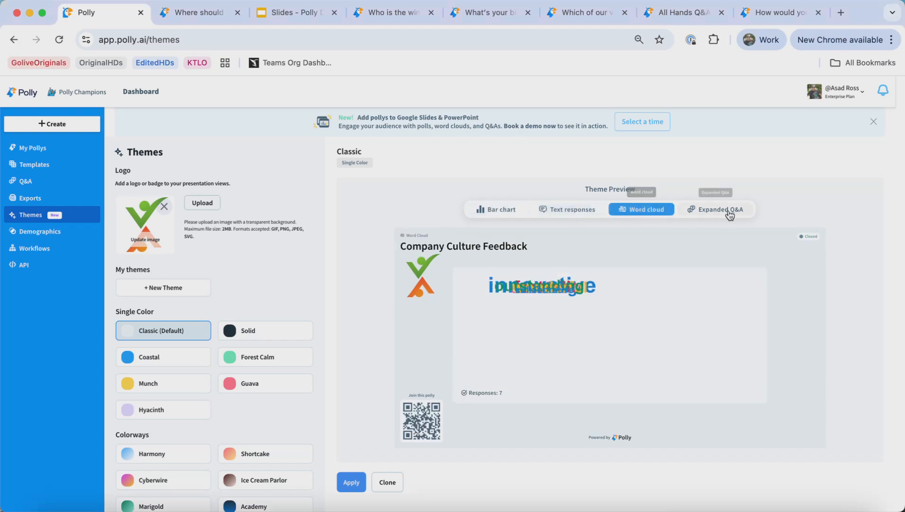
pyautogui.click(734, 217)
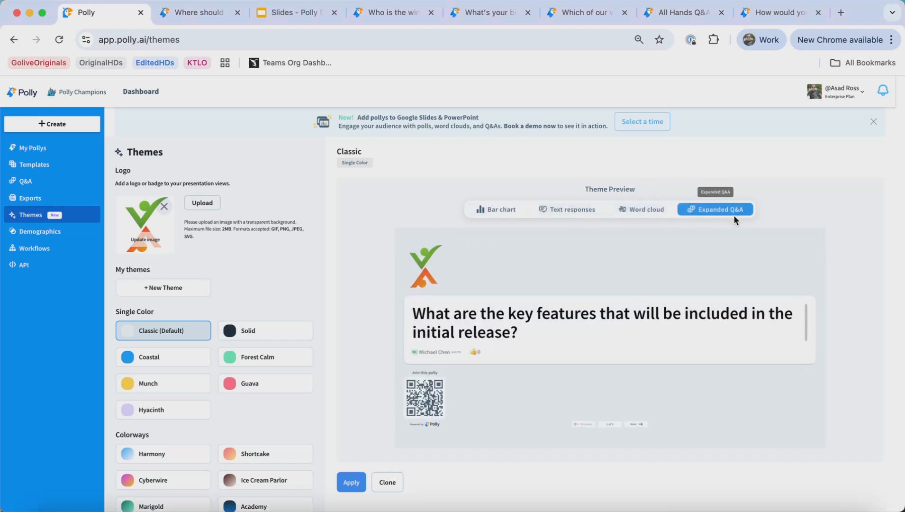
pyautogui.click(491, 215)
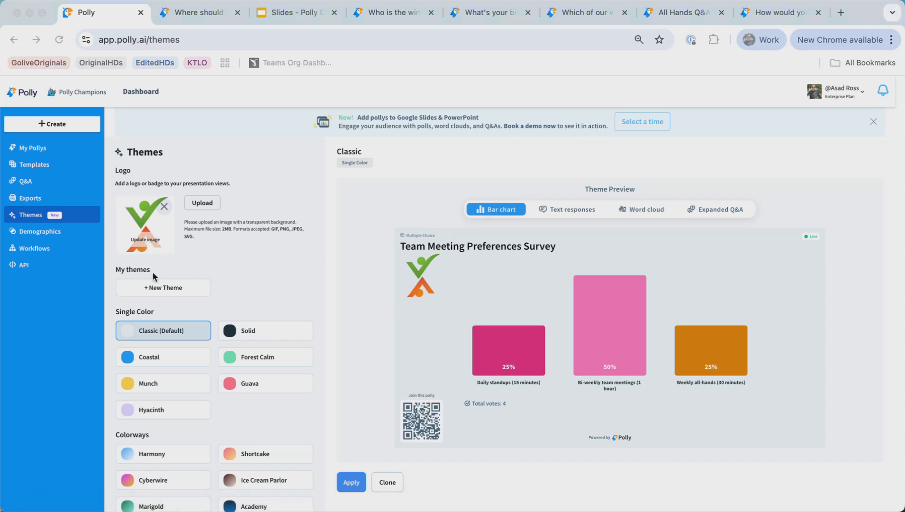
# - Select the Solid theme and preview it in the text responses, word cloud, expanded Q&A and bar chart views
pyautogui.click(264, 264)
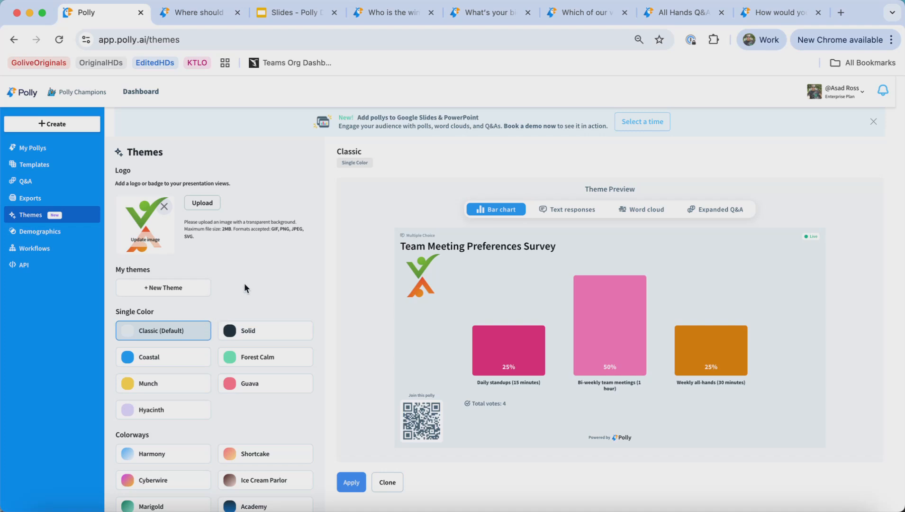
pyautogui.click(246, 332)
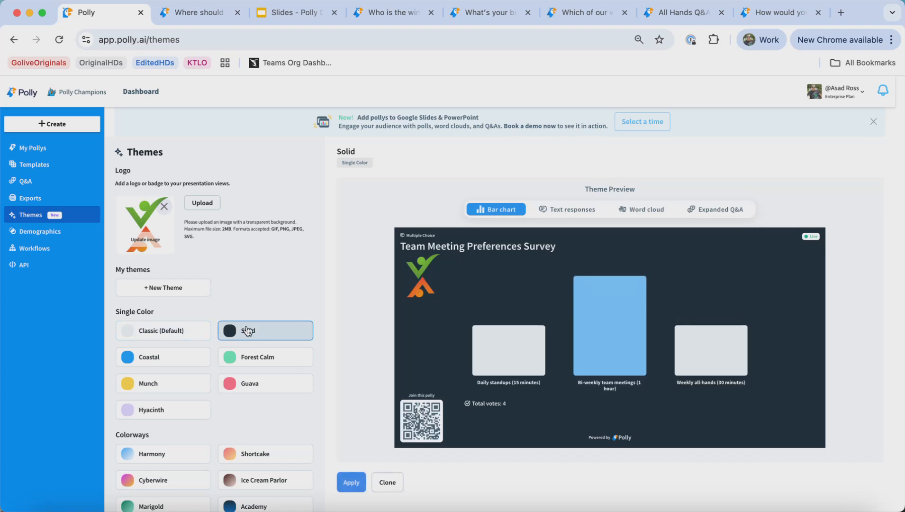
pyautogui.click(580, 211)
pyautogui.click(649, 212)
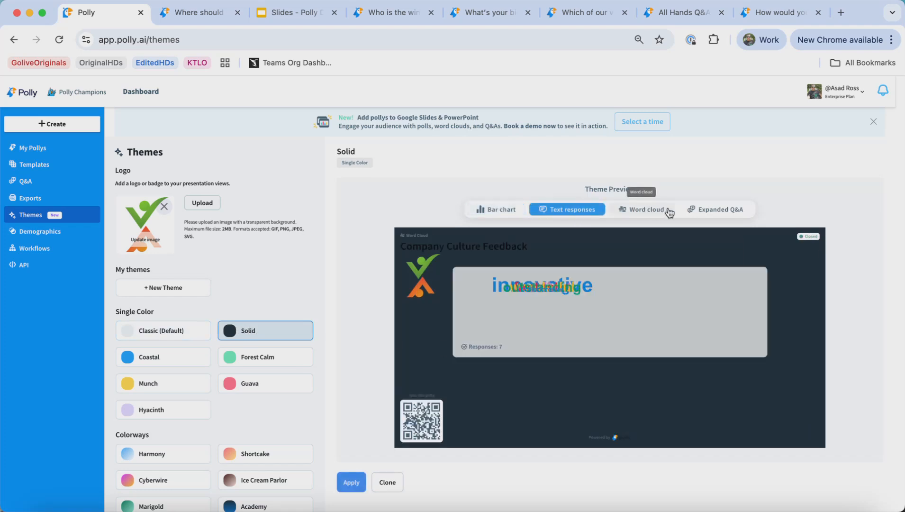
pyautogui.click(716, 213)
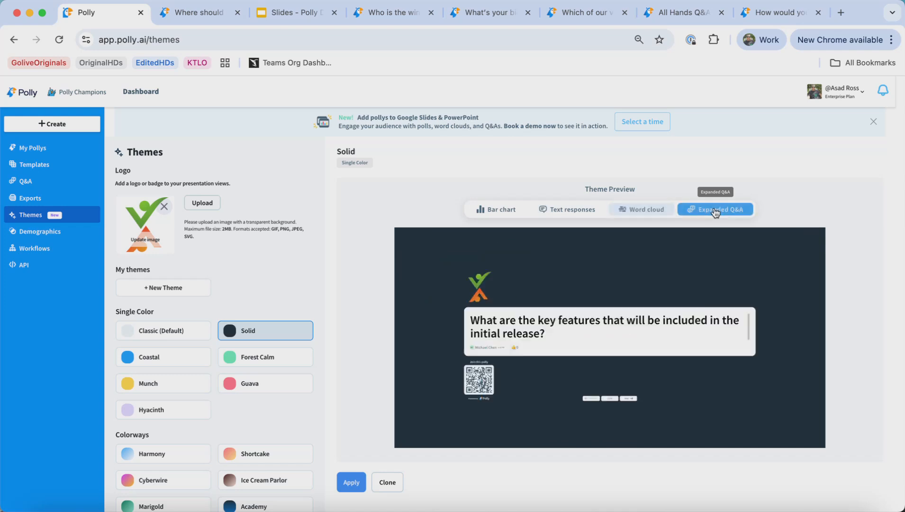
pyautogui.click(501, 210)
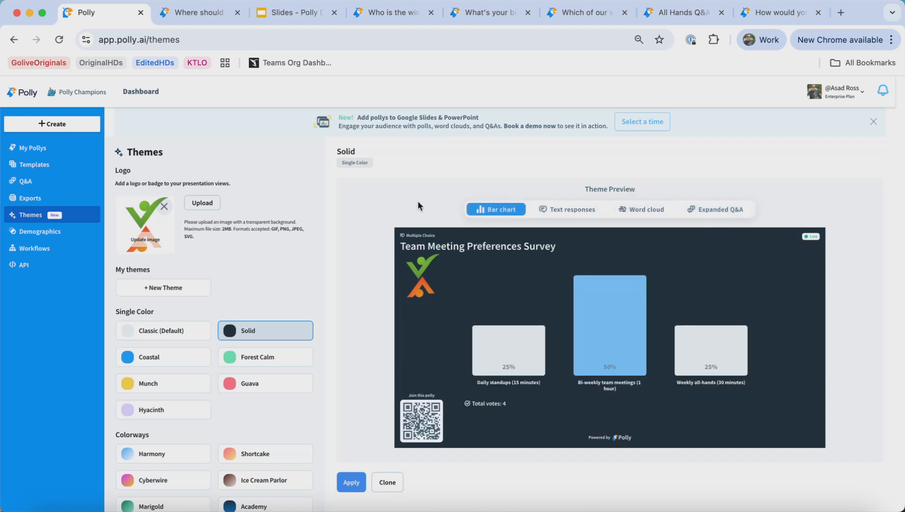
# - Compare the Coastal, Munch and Guava themes, then apply the Solid theme
pyautogui.click(171, 359)
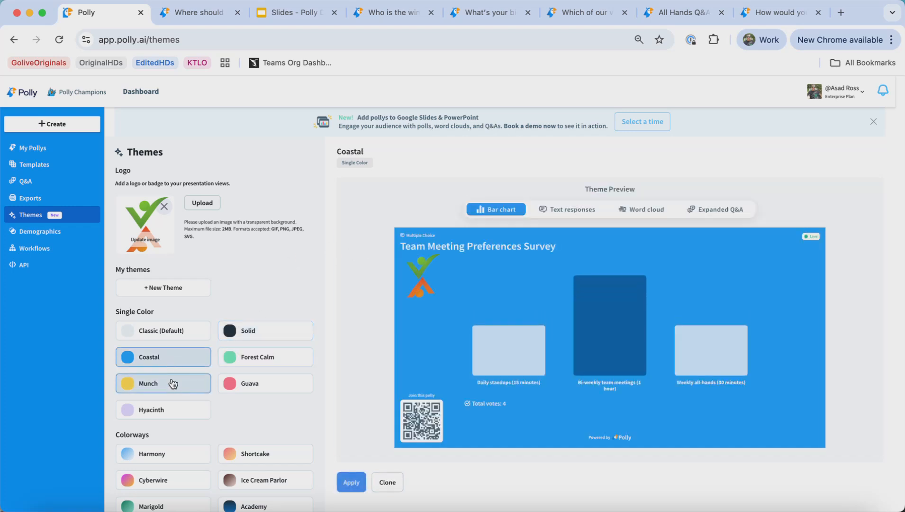
pyautogui.click(173, 384)
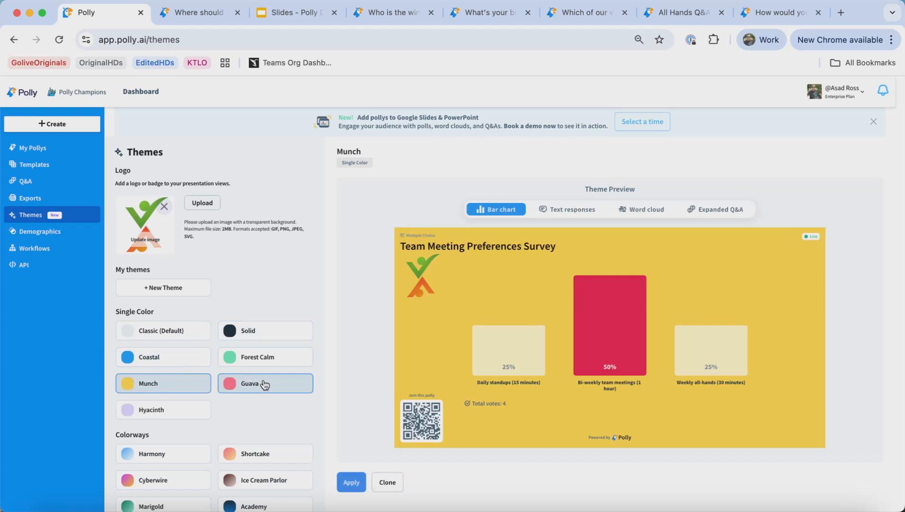
pyautogui.click(265, 385)
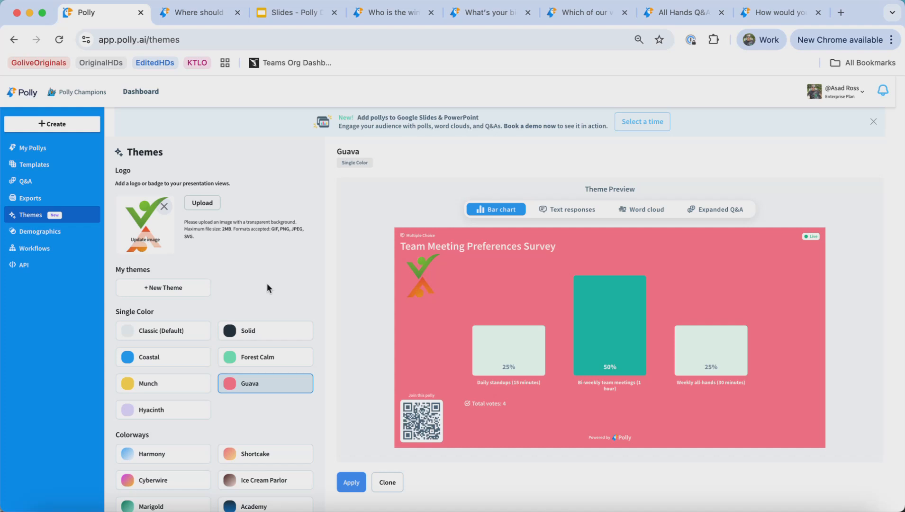
pyautogui.click(269, 334)
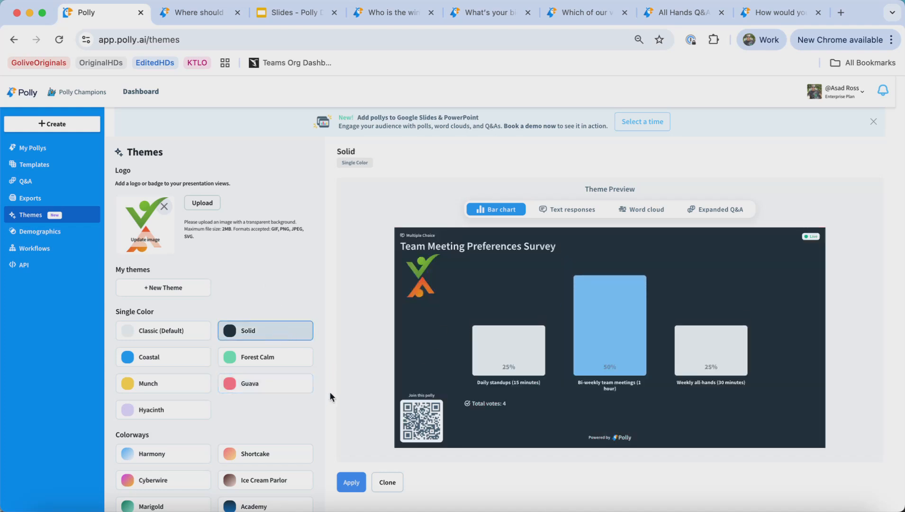
pyautogui.click(351, 489)
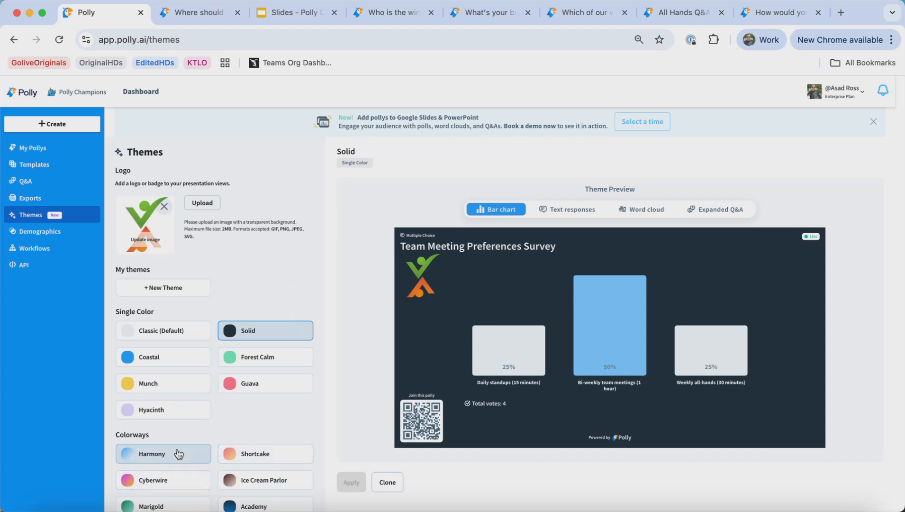
# - Preview the Shortcake, Ice Cream Parlor, Cyberwire, Harmony and Academy colorway themes
pyautogui.click(270, 454)
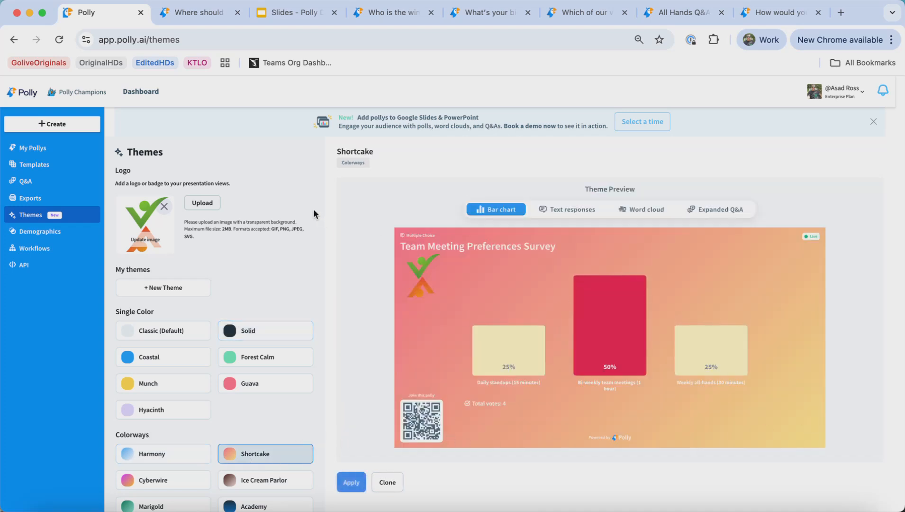
pyautogui.click(230, 480)
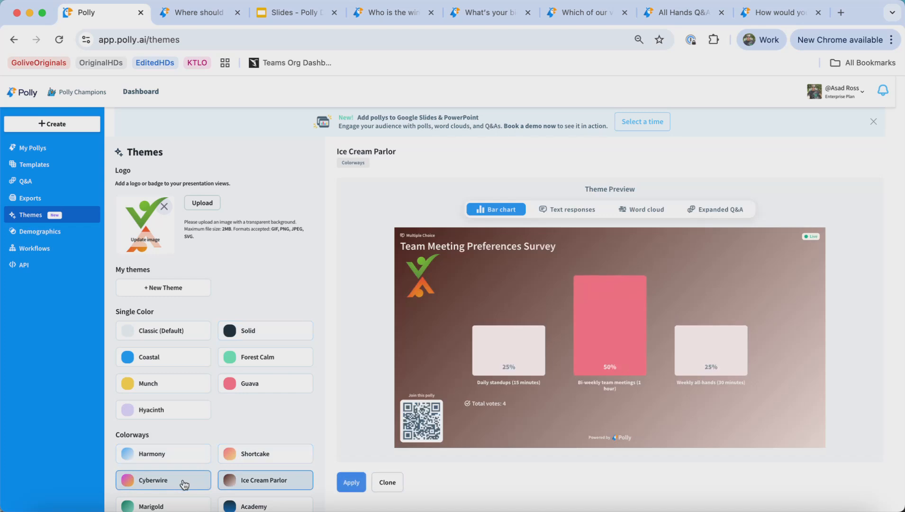
pyautogui.click(184, 484)
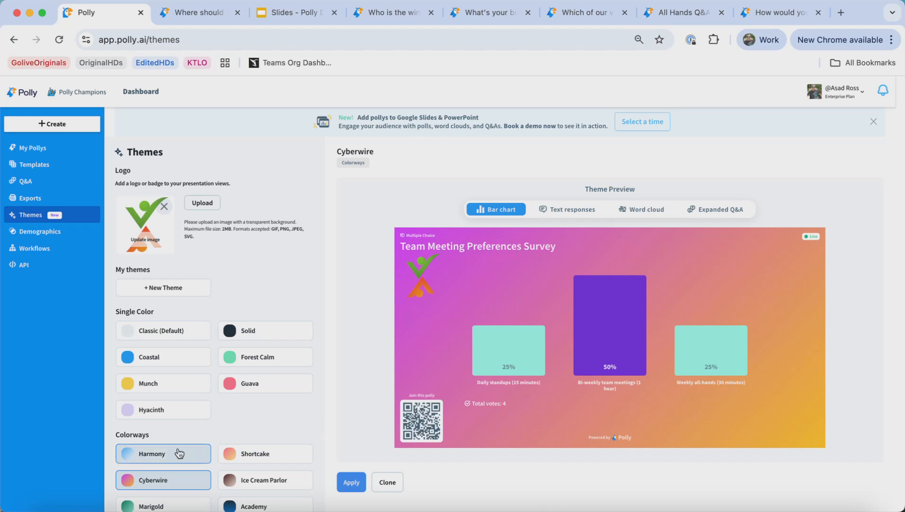
pyautogui.click(180, 453)
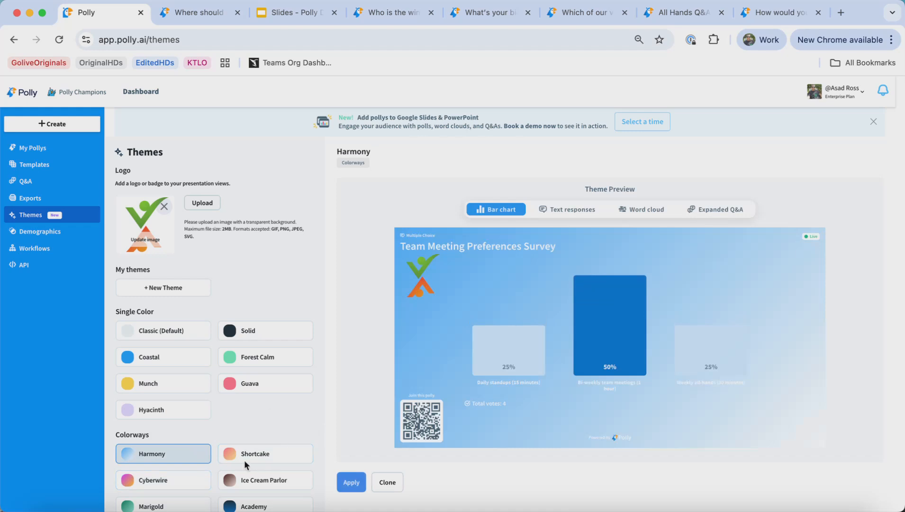
pyautogui.click(275, 505)
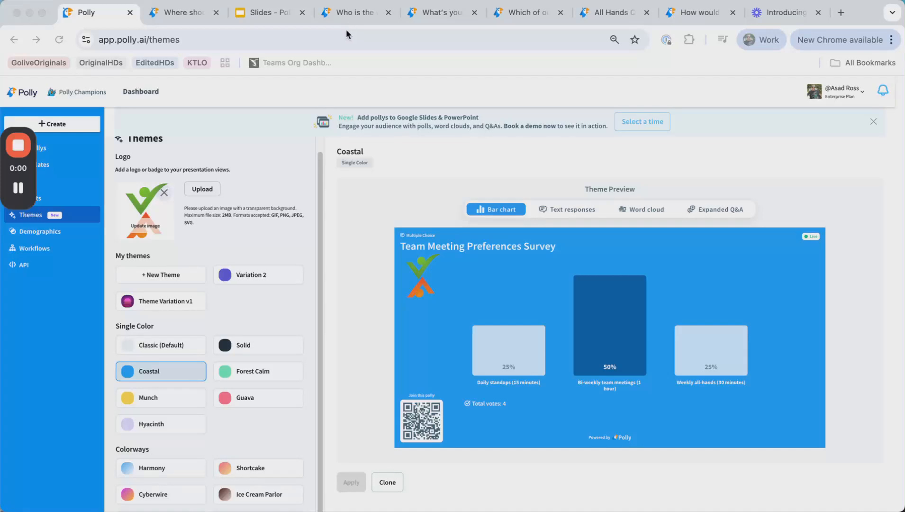
# - Reload the ugly sweater contest presentation to show the applied theme and logo
pyautogui.click(348, 12)
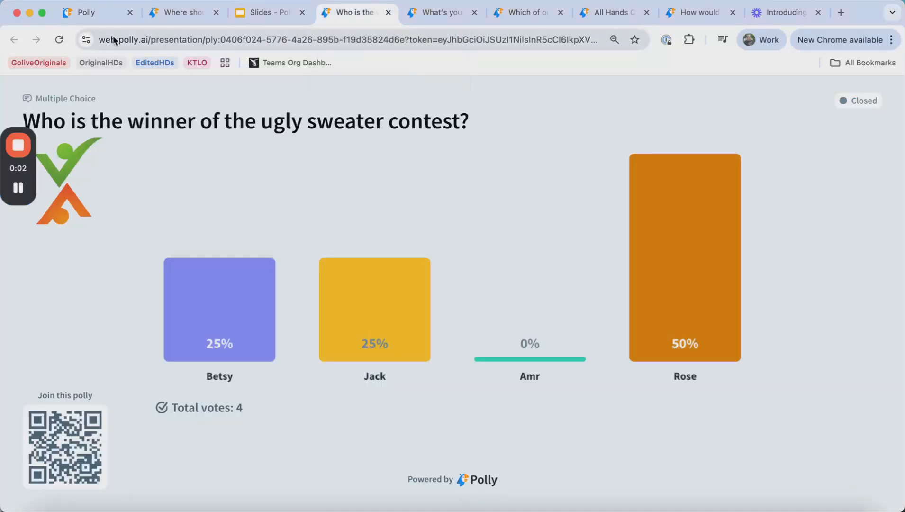
pyautogui.click(60, 40)
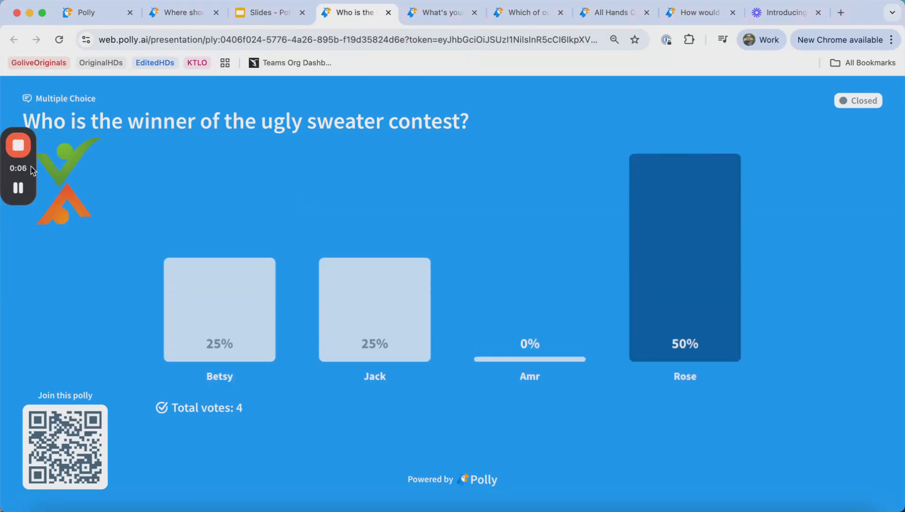
pyautogui.click(19, 146)
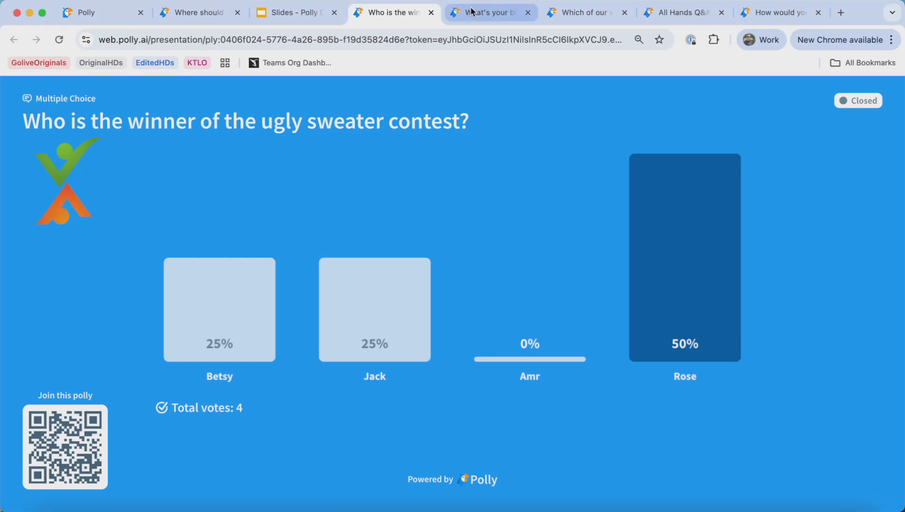
# - Reload the biggest accomplishment and company values presentations to show the applied theme
pyautogui.click(471, 10)
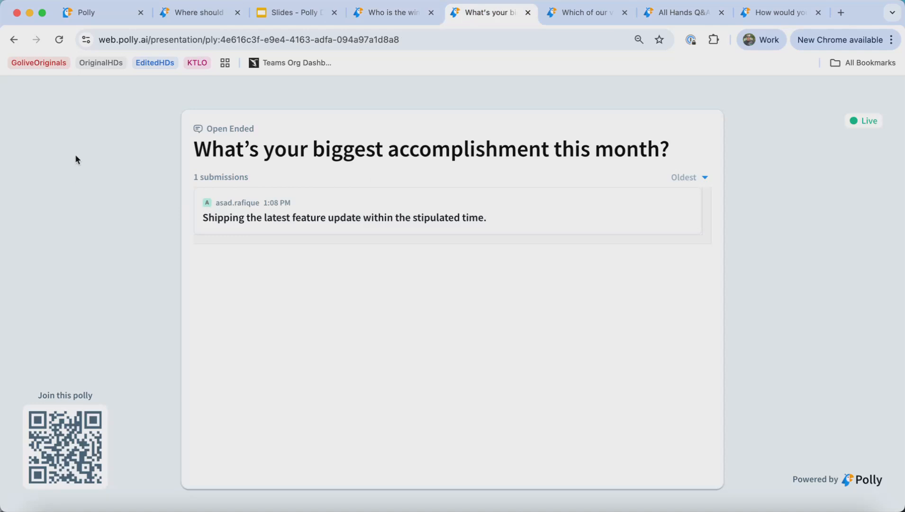
pyautogui.click(60, 39)
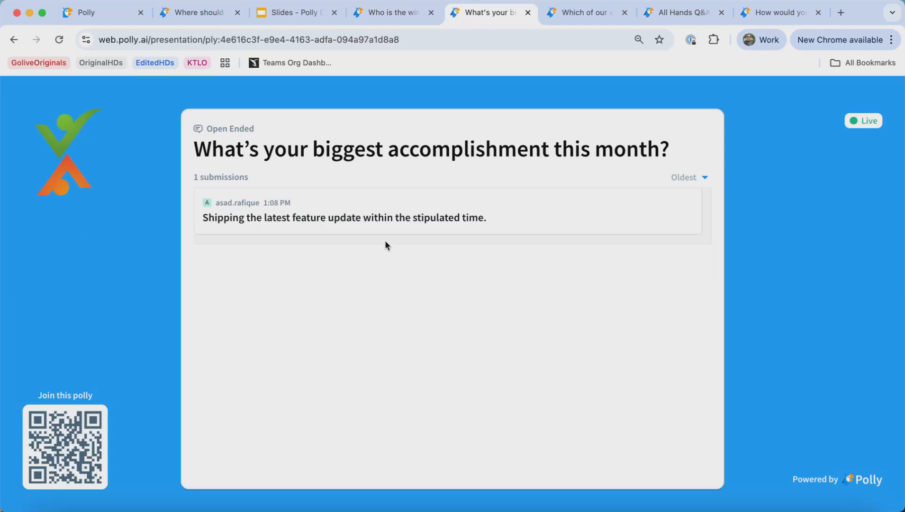
pyautogui.click(579, 15)
pyautogui.click(60, 39)
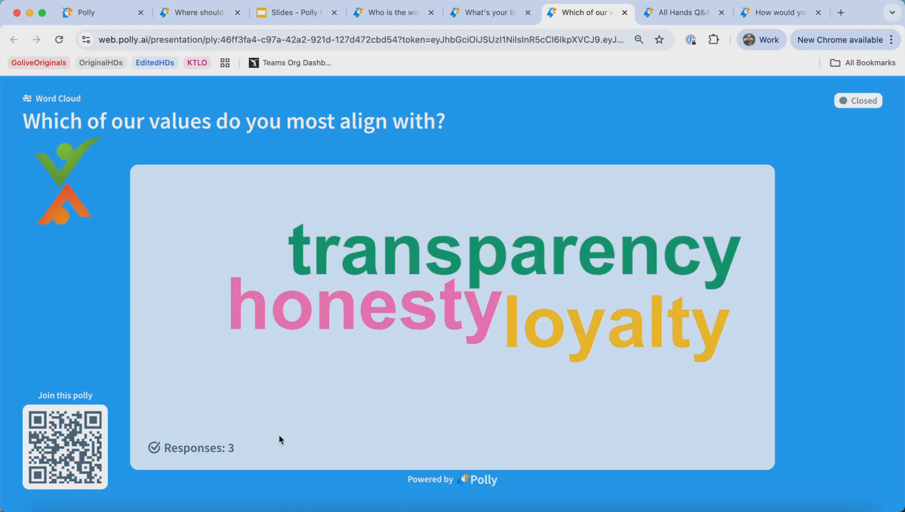
# - Reload the All Hands Q&A - June 2025 presentation and open its expanded question view
pyautogui.click(695, 21)
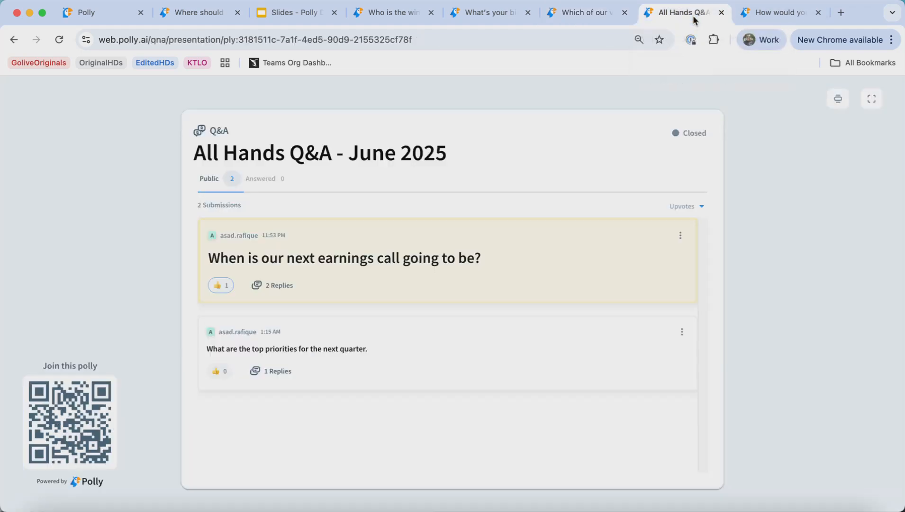
pyautogui.click(59, 42)
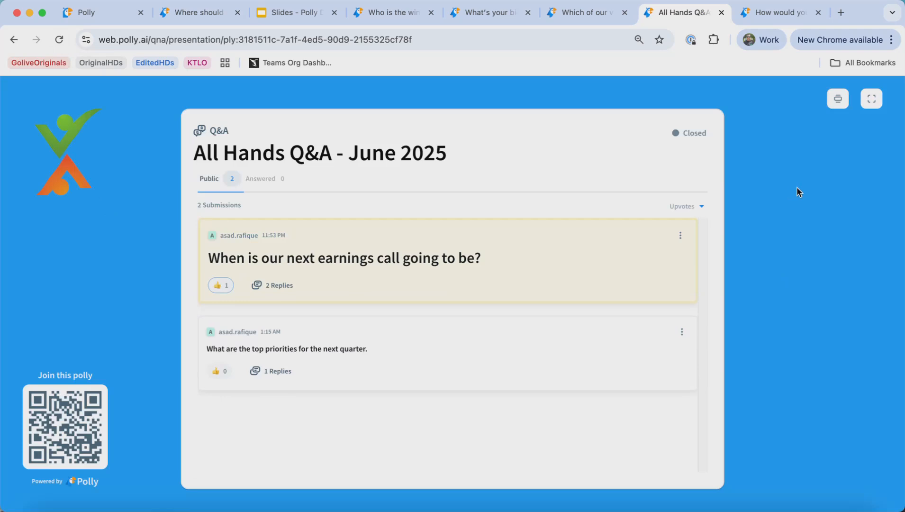
pyautogui.click(838, 98)
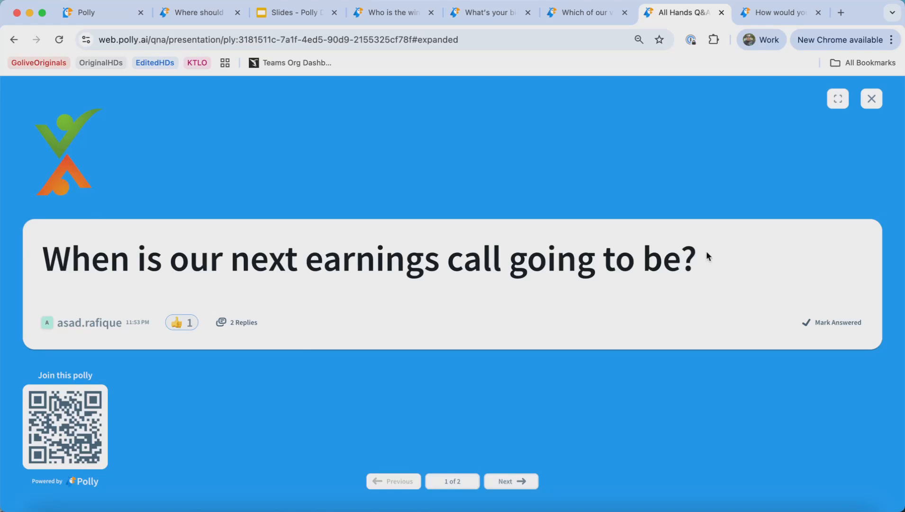
pyautogui.moveTo(727, 261); pyautogui.dragTo(45, 261)
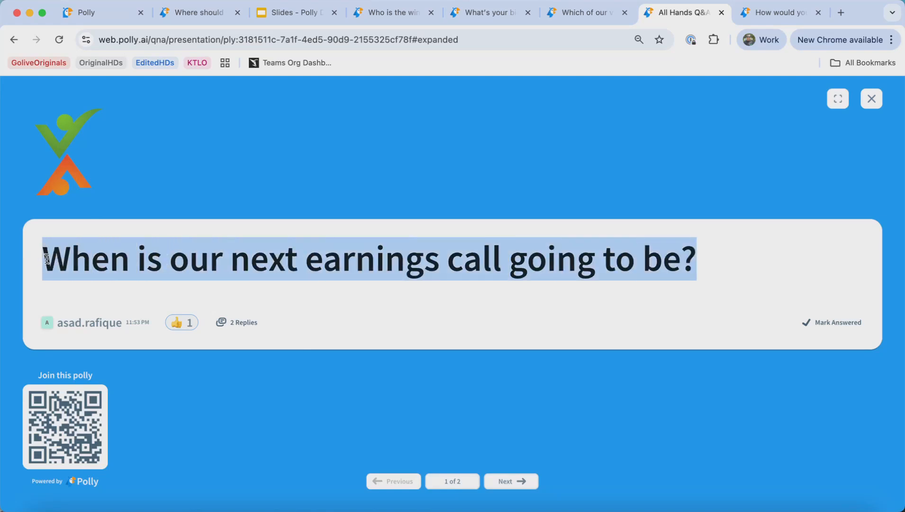
pyautogui.click(47, 260)
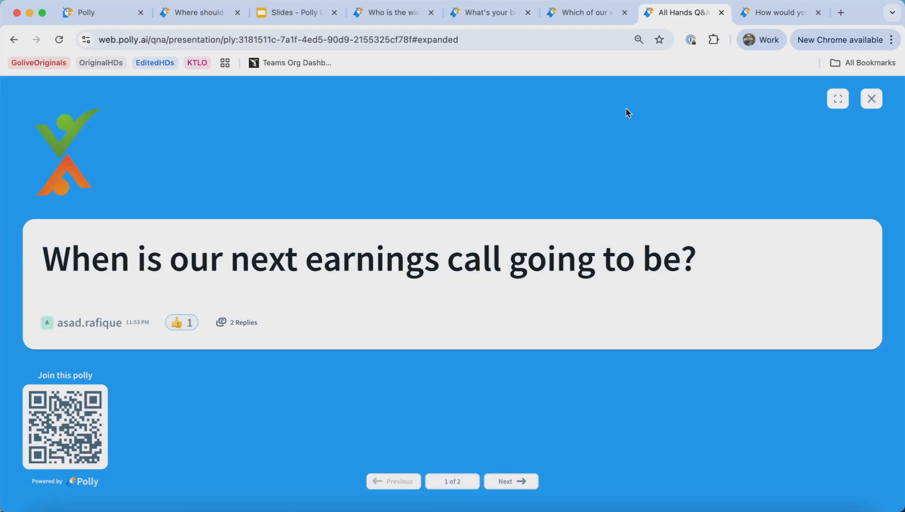
# - Close the expanded Q&A view and start a new custom theme named Theme Variation v1
pyautogui.click(872, 98)
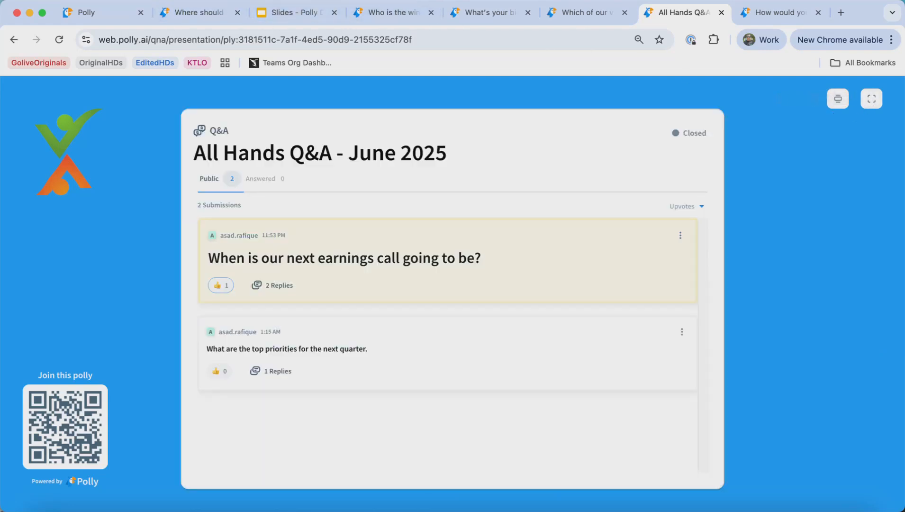
pyautogui.click(96, 13)
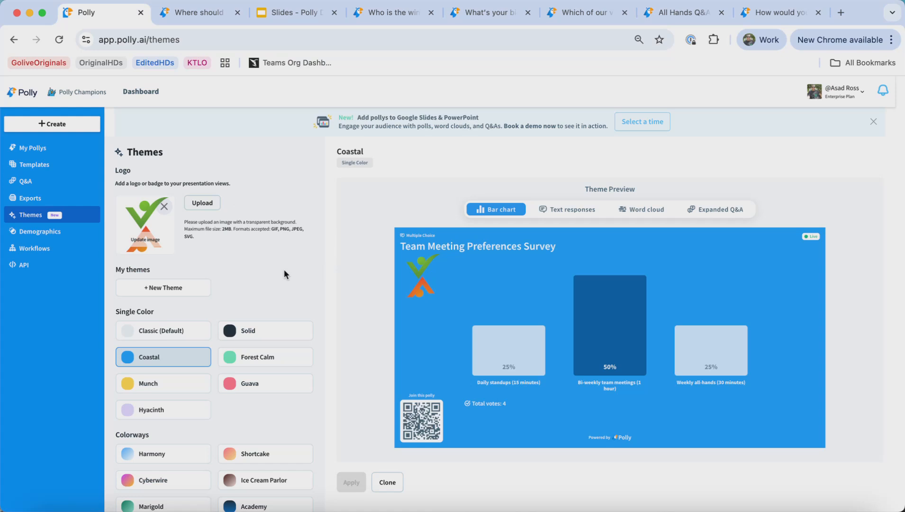
pyautogui.click(162, 294)
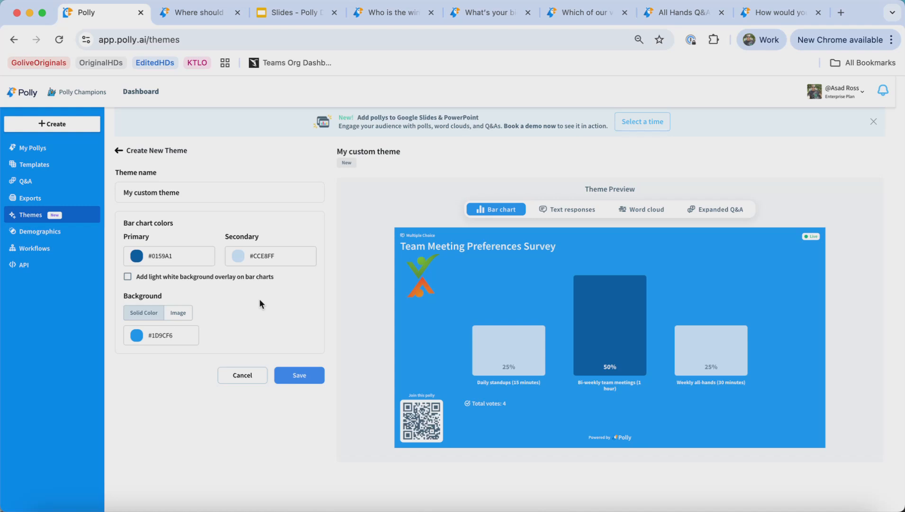
pyautogui.moveTo(202, 191); pyautogui.dragTo(102, 196)
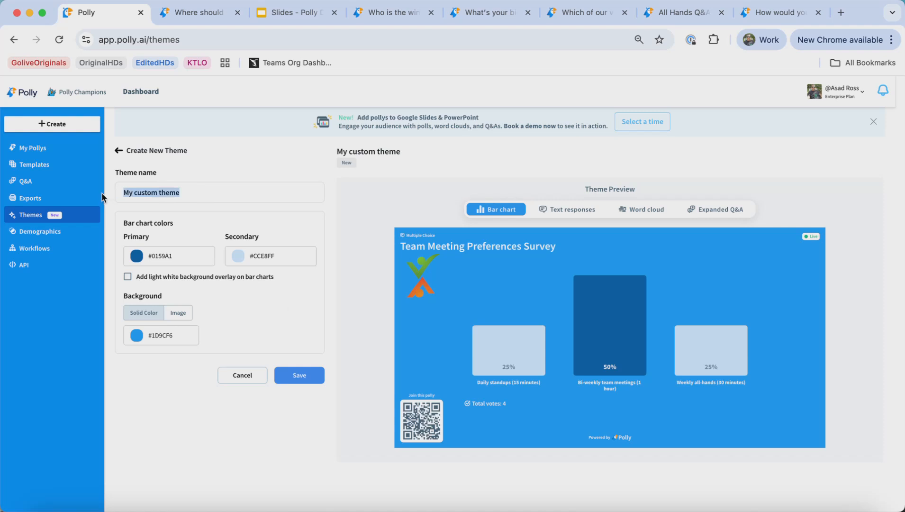
pyautogui.write('Theme Variation v1')
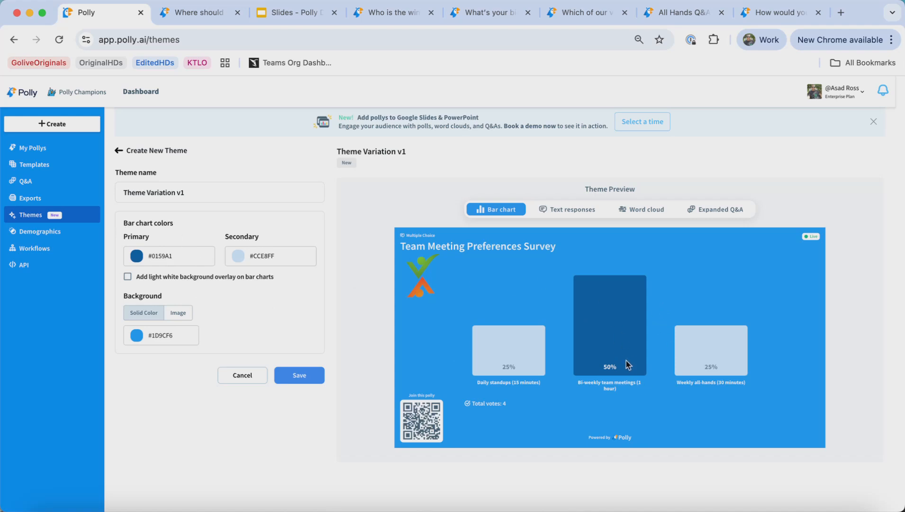
# - Set the theme's primary bar chart color to #fbbf24
pyautogui.click(203, 257)
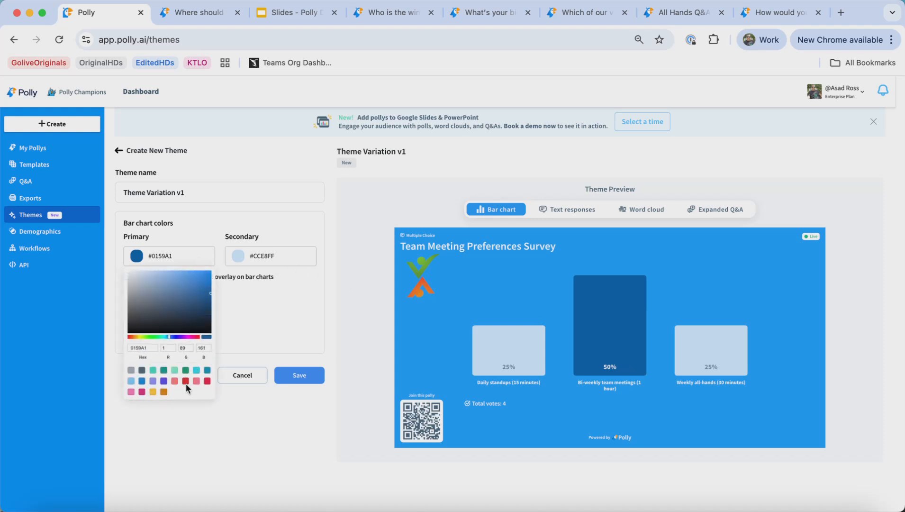
pyautogui.click(139, 258)
pyautogui.click(137, 260)
pyautogui.moveTo(195, 286)
pyautogui.mouseDown()
pyautogui.moveTo(148, 275)
pyautogui.moveTo(151, 295)
pyautogui.moveTo(183, 298)
pyautogui.moveTo(196, 282)
pyautogui.moveTo(168, 304)
pyautogui.moveTo(190, 313)
pyautogui.mouseUp()
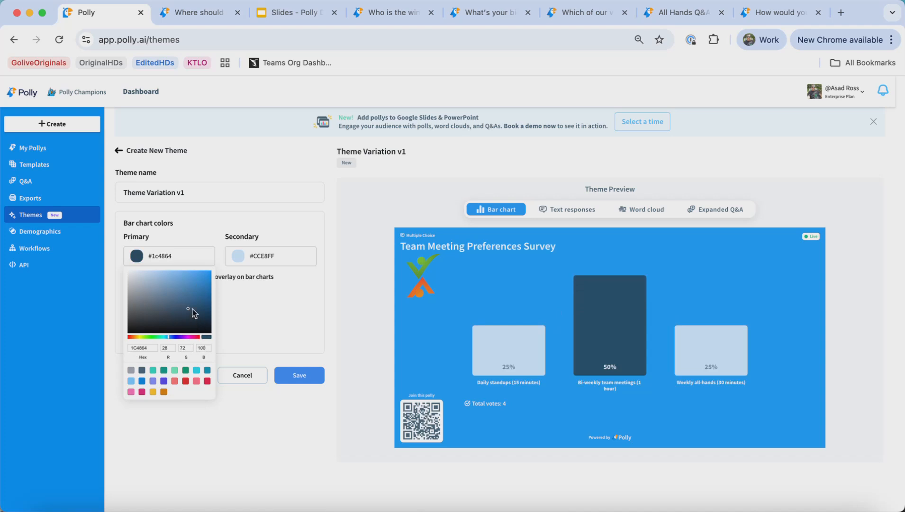
pyautogui.click(199, 283)
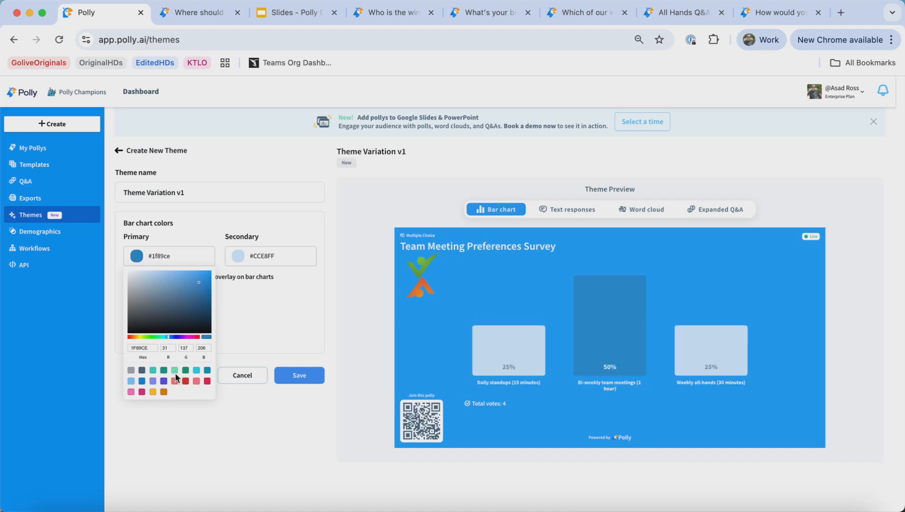
pyautogui.click(142, 392)
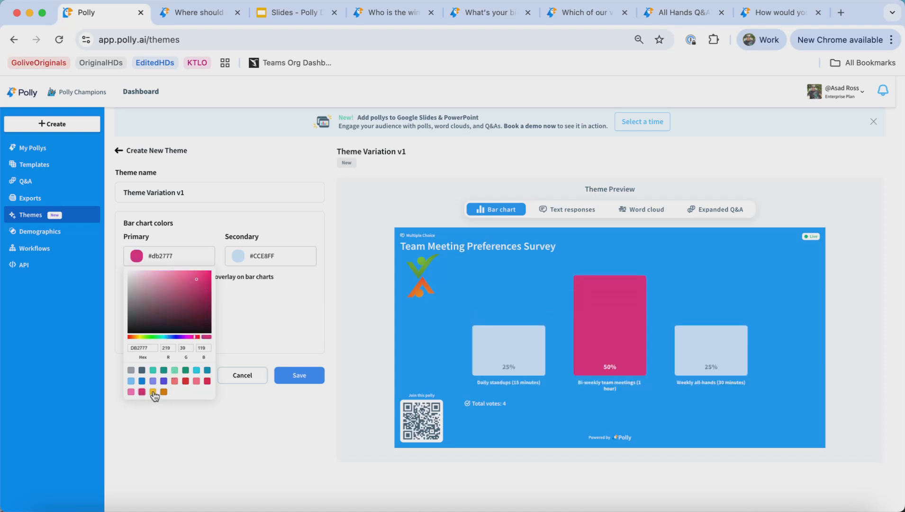
pyautogui.click(153, 393)
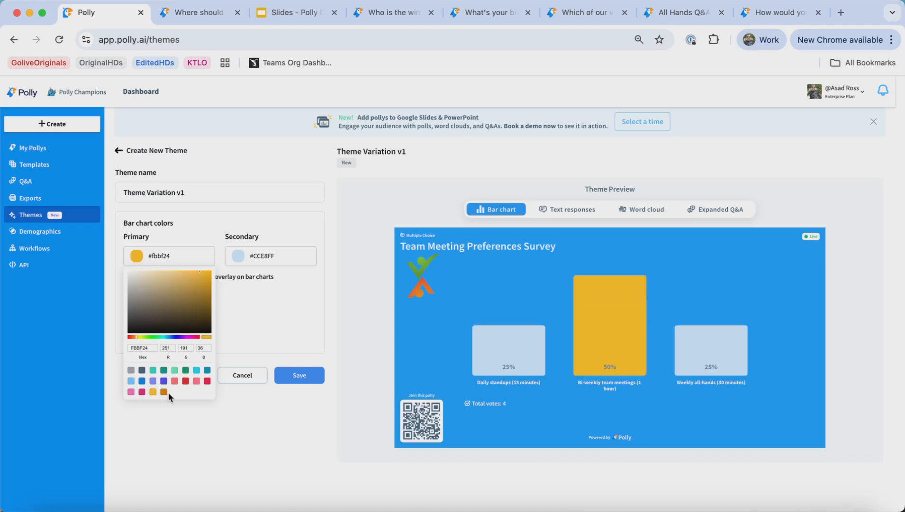
pyautogui.click(288, 431)
# - Set the secondary bar chart color to #2dd4bf and toggle the light white bar chart overlay on and off
pyautogui.click(274, 260)
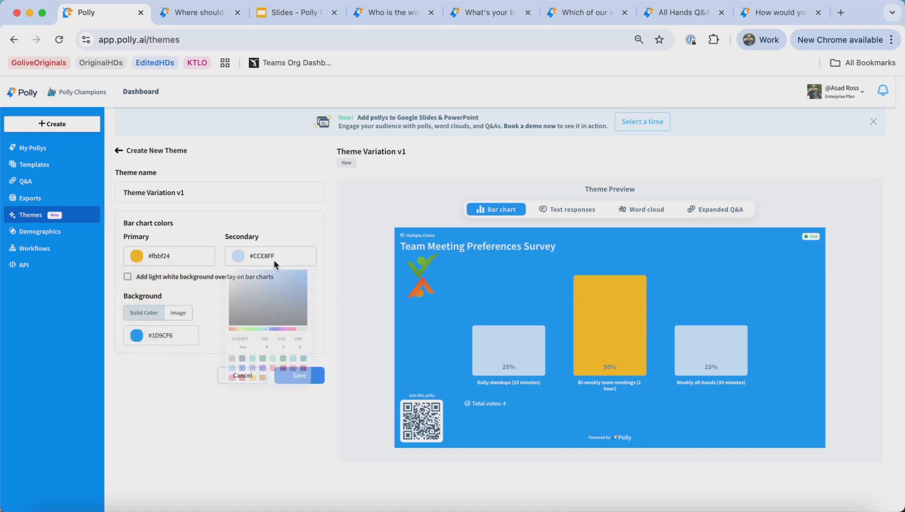
pyautogui.click(255, 370)
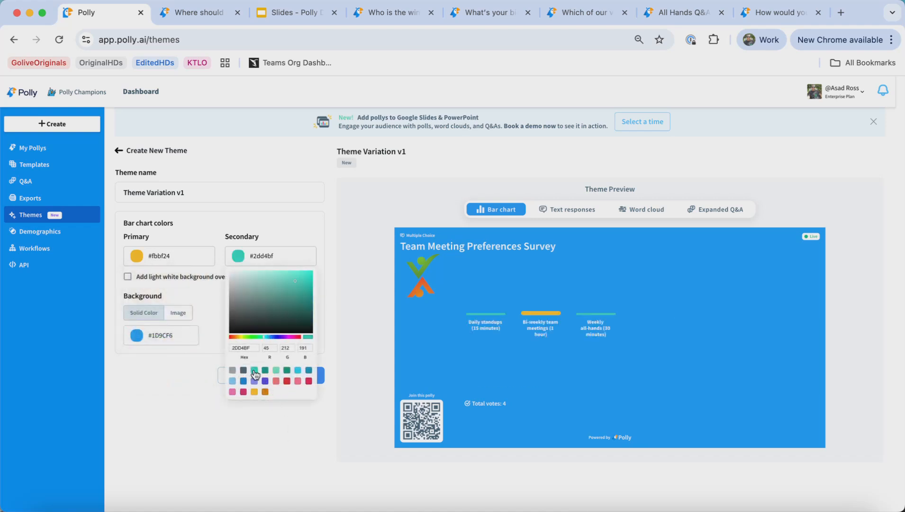
pyautogui.click(251, 424)
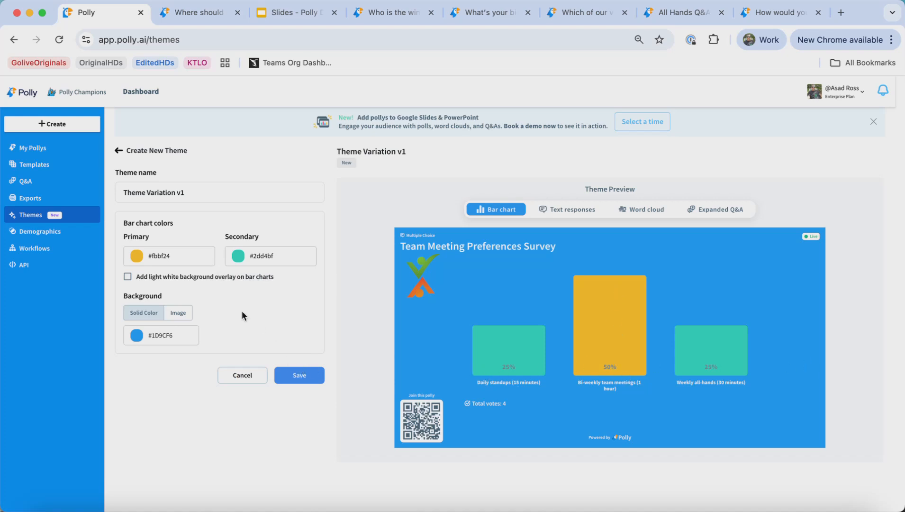
pyautogui.click(128, 277)
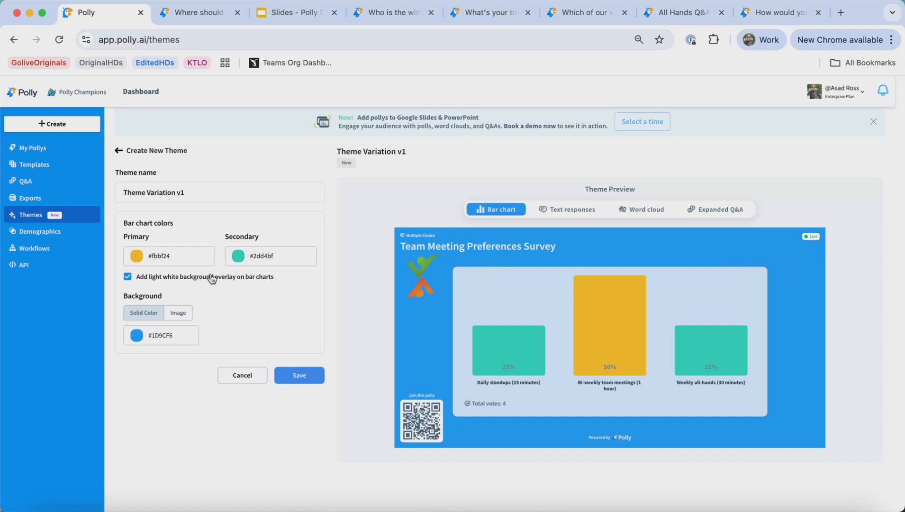
pyautogui.click(206, 278)
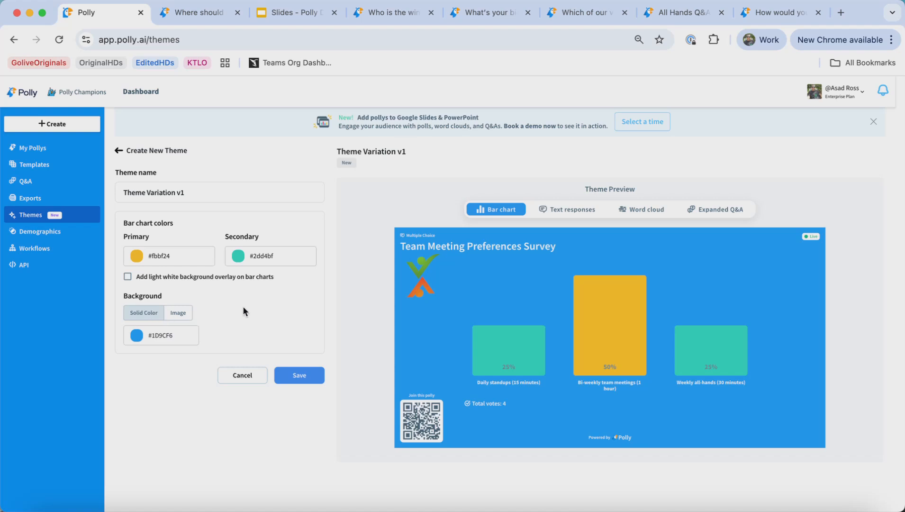
# - Switch the theme background to an image and upload a background picture for the theme
pyautogui.click(153, 342)
pyautogui.click(171, 375)
pyautogui.click(199, 373)
pyautogui.moveTo(199, 370)
pyautogui.mouseDown()
pyautogui.moveTo(196, 390)
pyautogui.moveTo(144, 391)
pyautogui.moveTo(194, 363)
pyautogui.mouseUp()
pyautogui.click(250, 414)
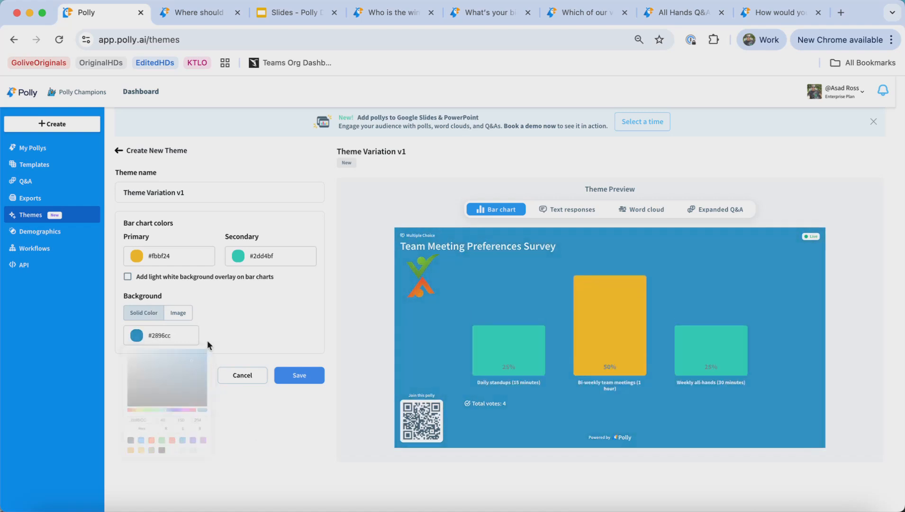
pyautogui.click(184, 318)
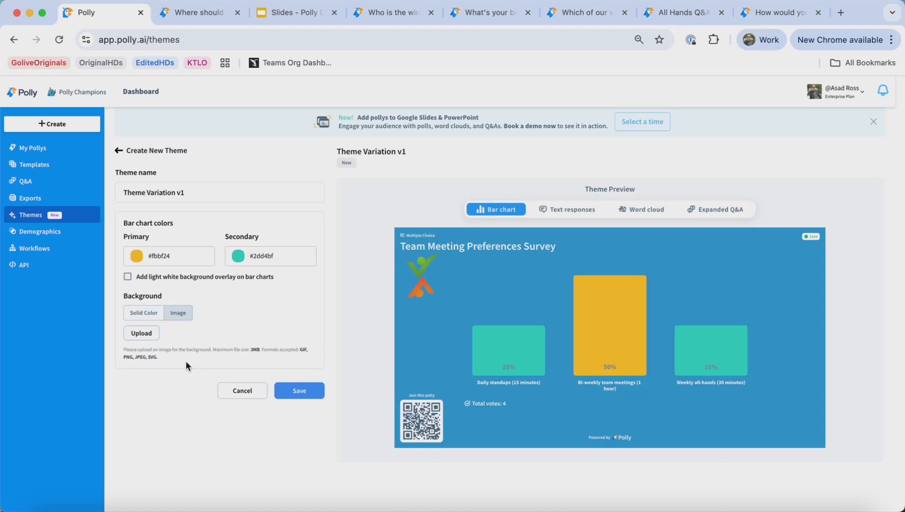
pyautogui.moveTo(183, 360); pyautogui.dragTo(122, 351)
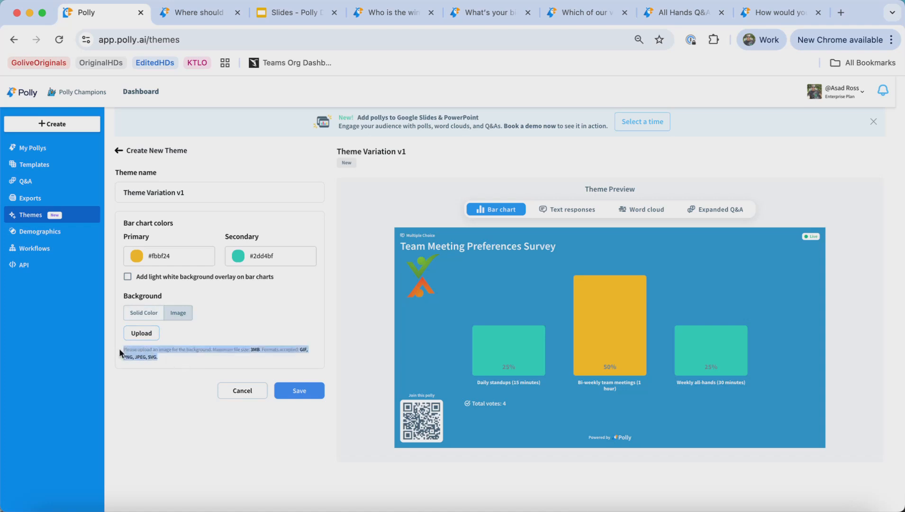
pyautogui.click(140, 368)
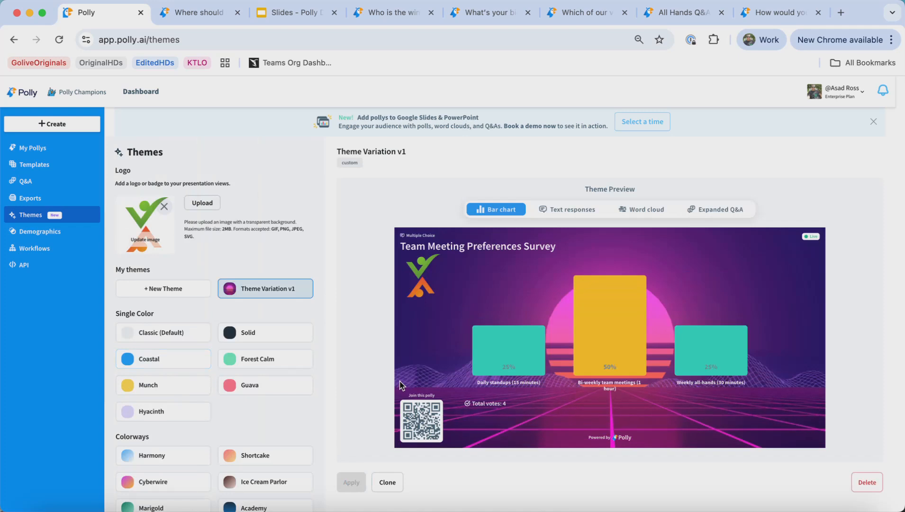
# - Check the ugly sweater contest and biggest accomplishment presentations with the new theme applied
pyautogui.moveTo(248, 291)
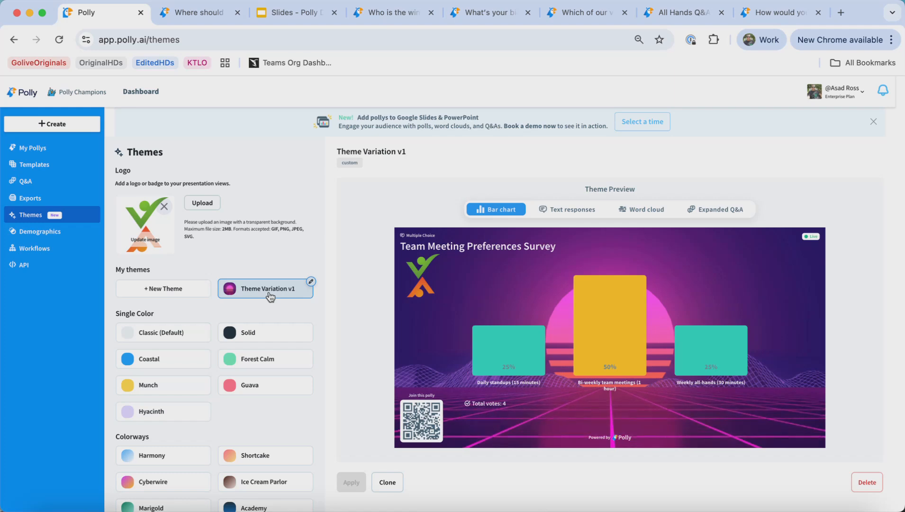
pyautogui.click(375, 15)
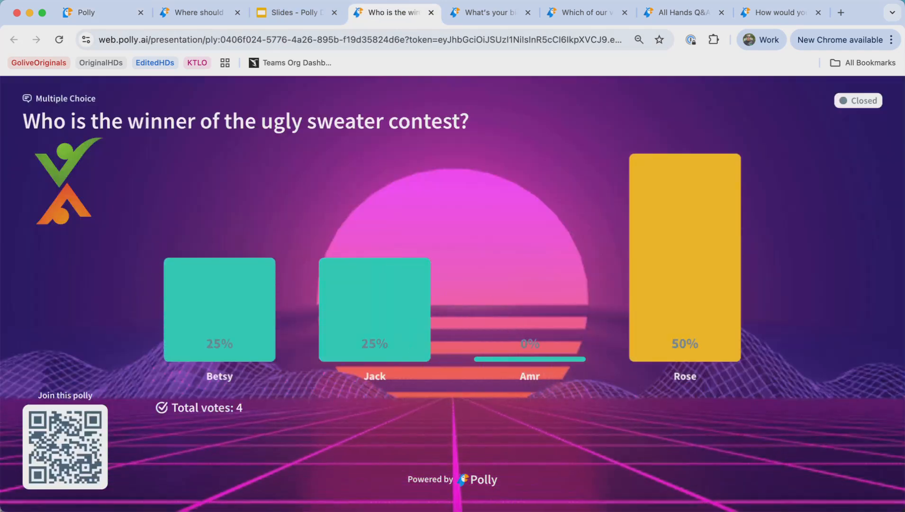
pyautogui.click(486, 13)
pyautogui.click(58, 40)
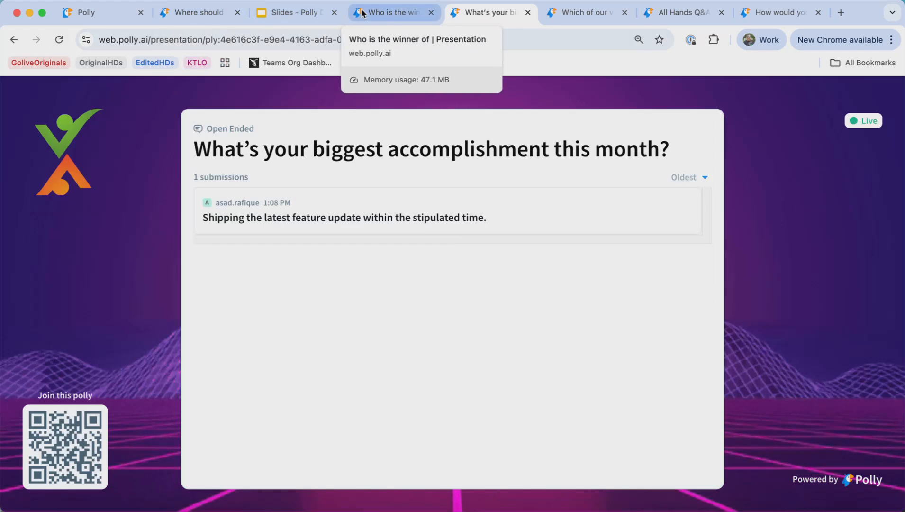
pyautogui.click(192, 13)
# - Edit Theme Variation v1 and change its secondary bar chart color to #f87171
pyautogui.click(94, 14)
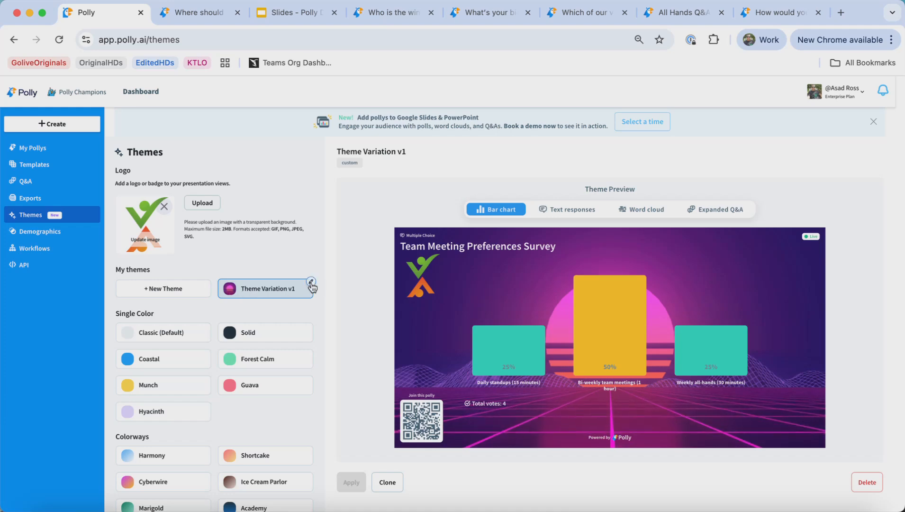
pyautogui.click(313, 284)
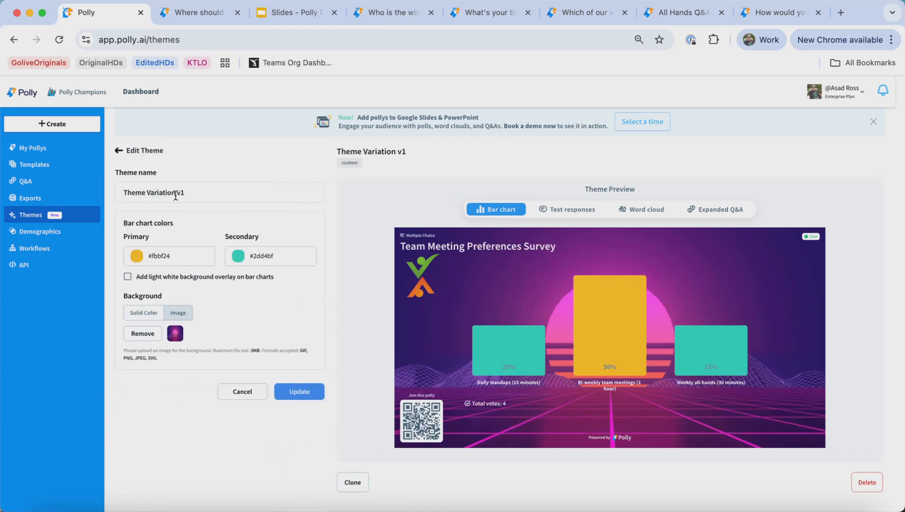
pyautogui.click(256, 256)
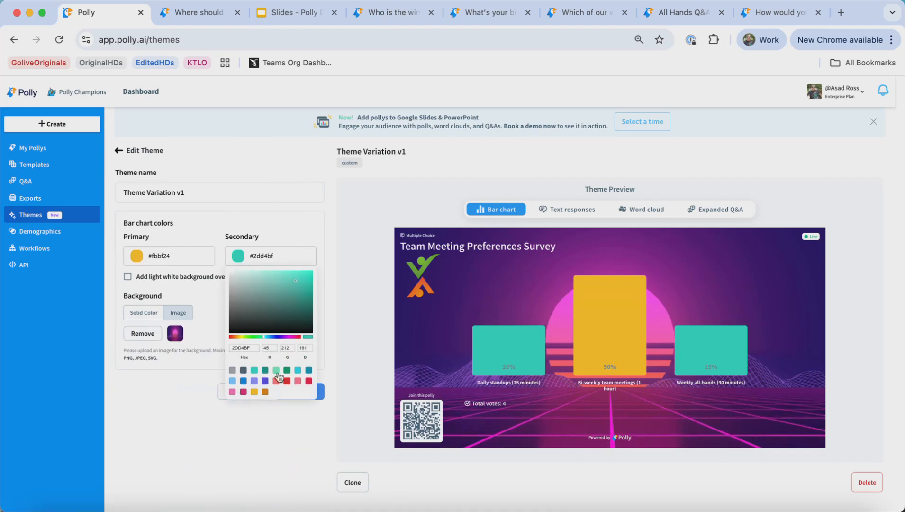
pyautogui.click(276, 382)
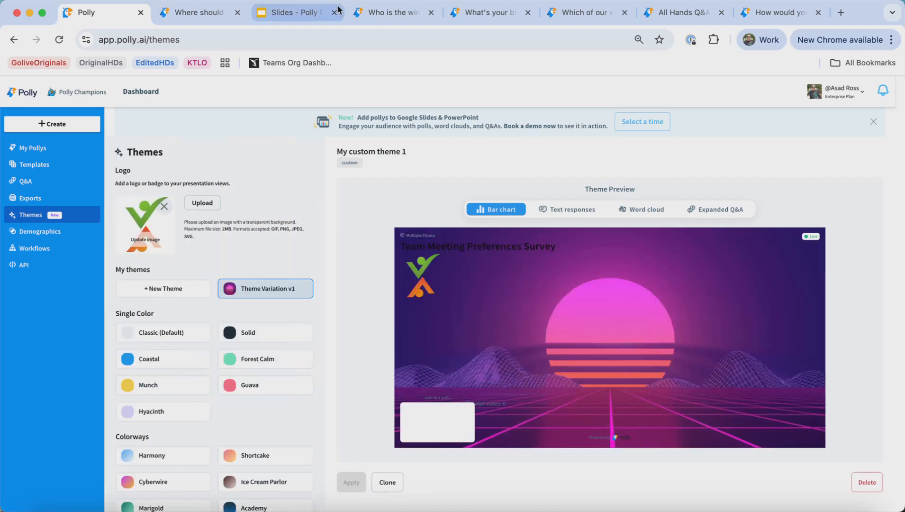
# - Reload the ugly sweater contest presentation to check the updated colors, then return to the Themes page
pyautogui.click(385, 13)
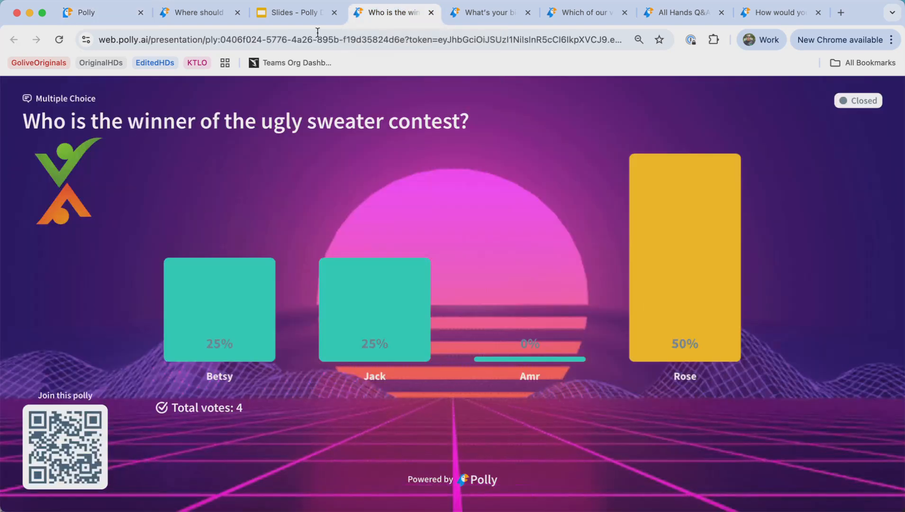
pyautogui.click(59, 40)
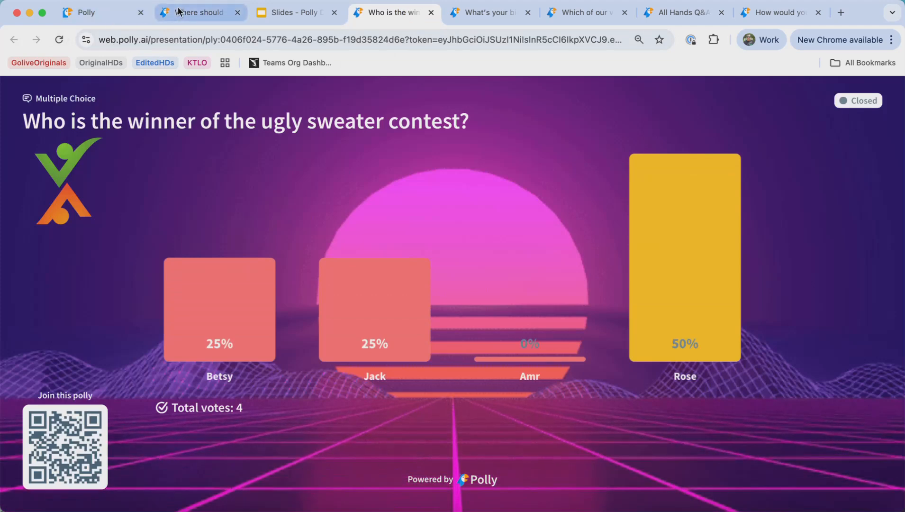
pyautogui.click(149, 16)
pyautogui.click(147, 16)
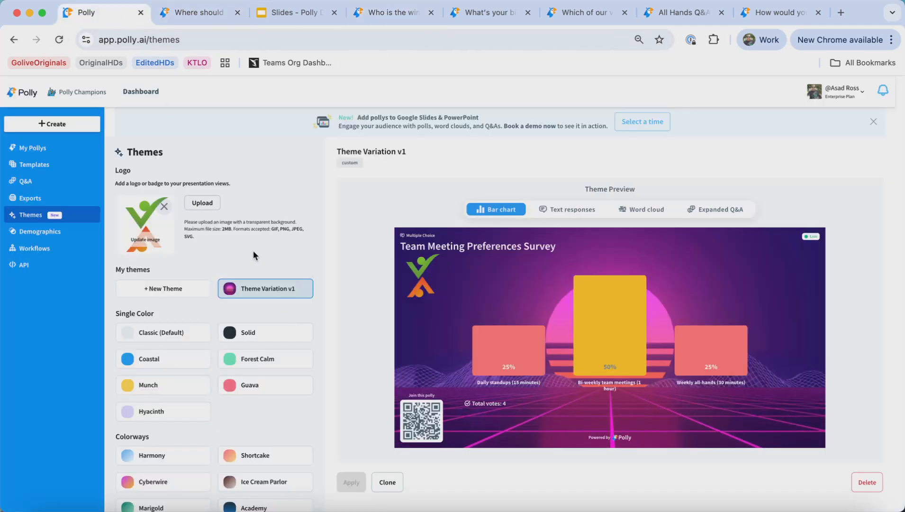
# - Start another new theme named Variation 2 and set its primary color to #22d3ee
pyautogui.click(180, 291)
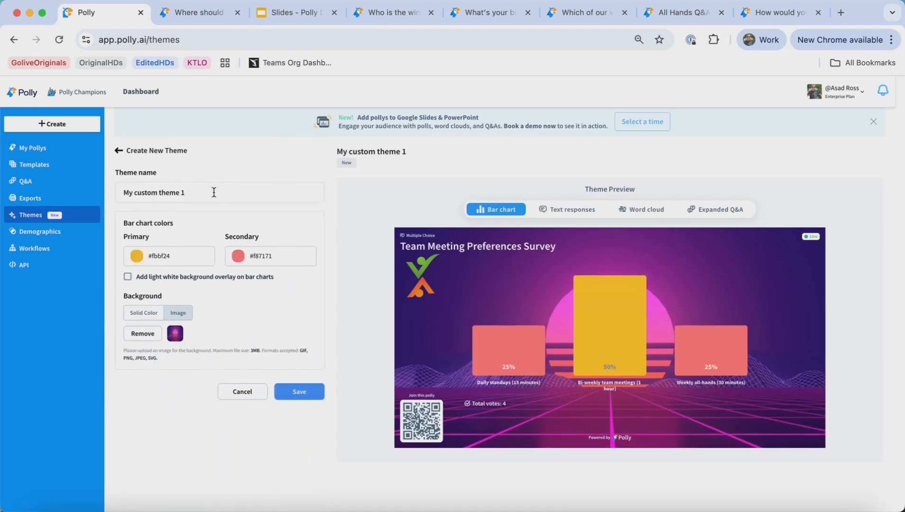
pyautogui.write('Variation 2')
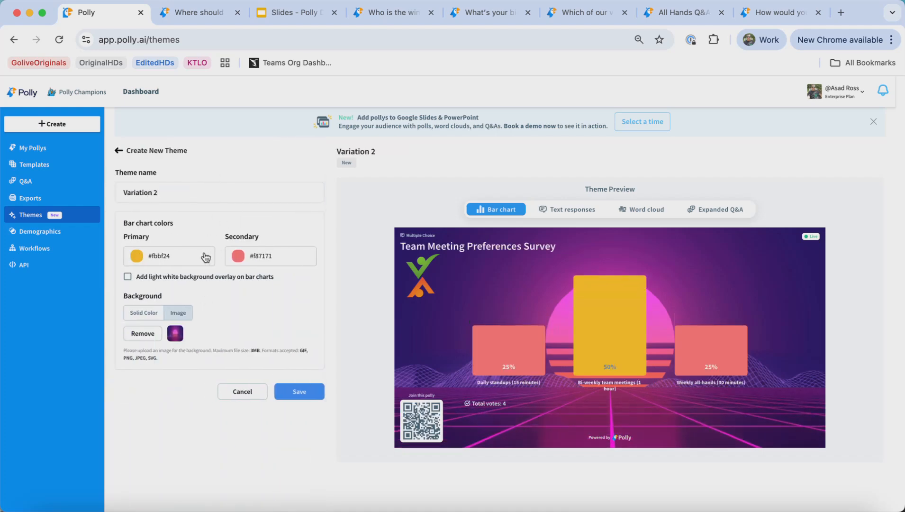
pyautogui.click(206, 256)
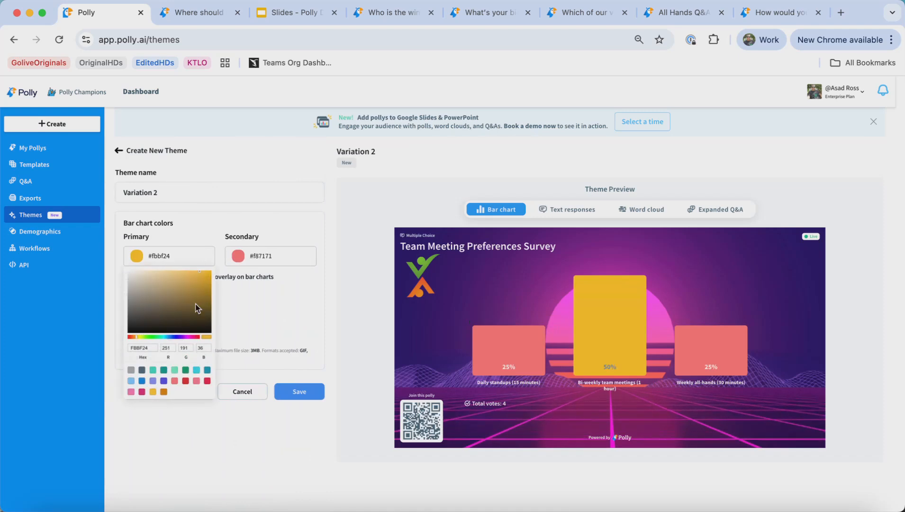
pyautogui.click(196, 370)
# - Set the Variation 2 secondary bar chart color to #0891b2
pyautogui.click(286, 250)
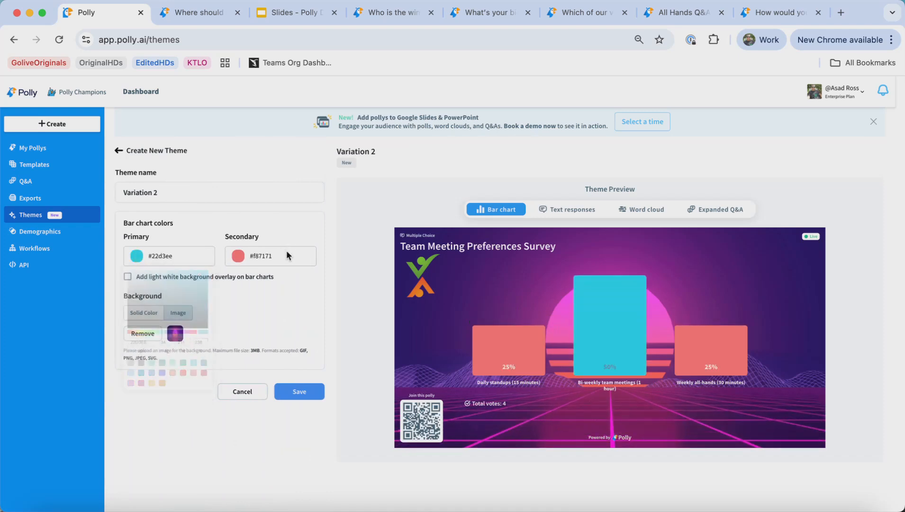
pyautogui.click(232, 381)
pyautogui.click(178, 418)
pyautogui.click(277, 252)
pyautogui.click(308, 371)
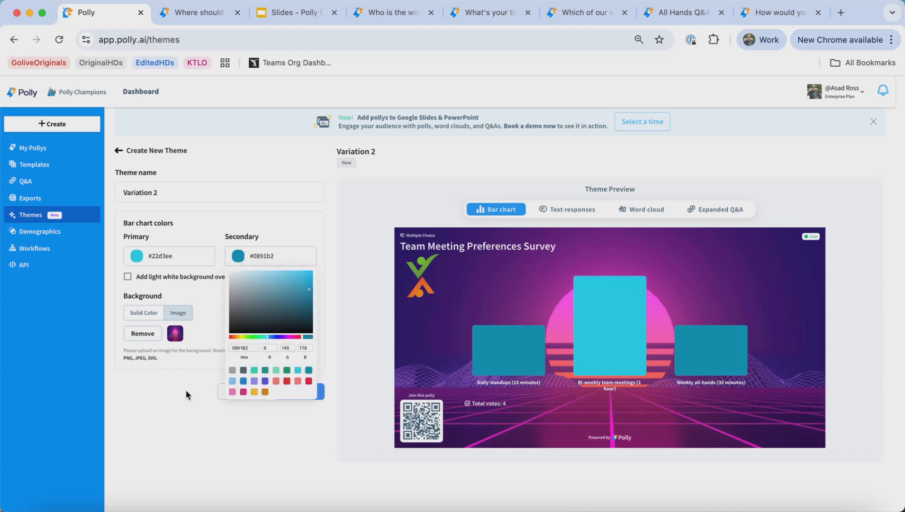
pyautogui.click(179, 399)
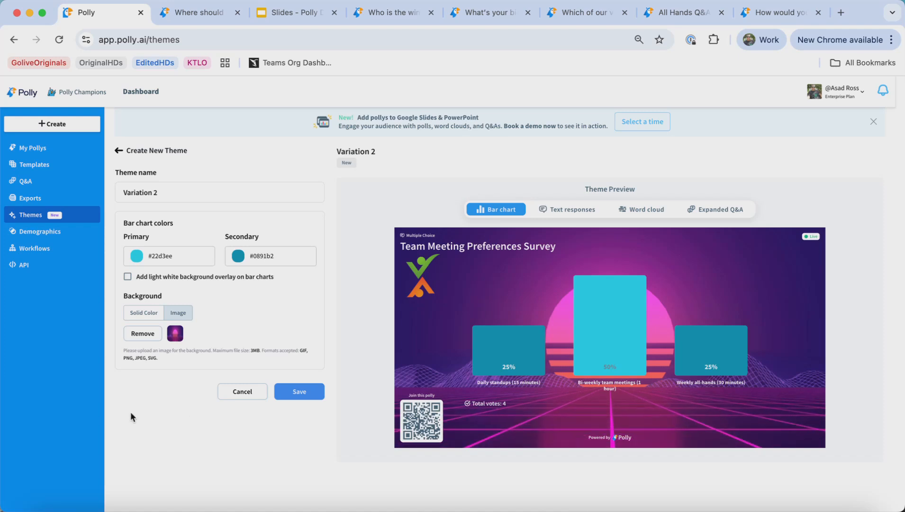
# - Set the Variation 2 background to the solid color #5856d6 and save the theme
pyautogui.click(141, 313)
pyautogui.click(170, 337)
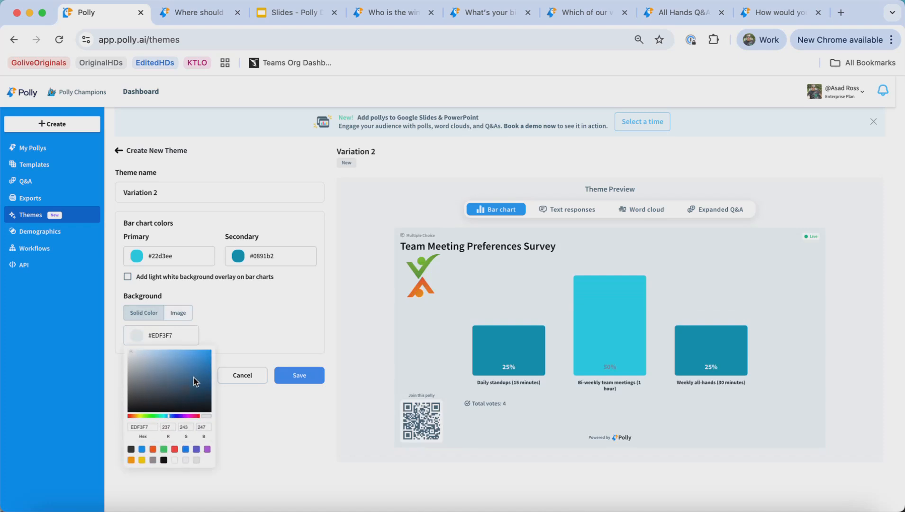
pyautogui.click(207, 449)
pyautogui.click(196, 449)
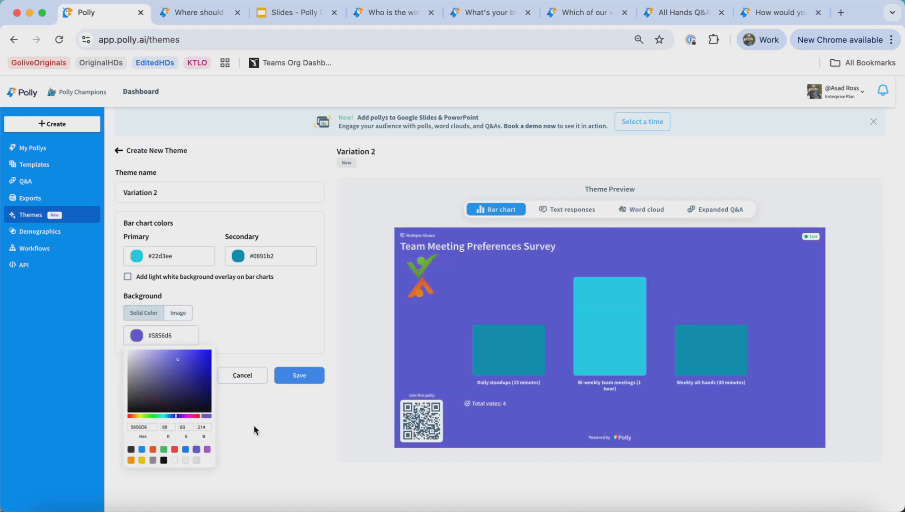
pyautogui.click(303, 382)
pyautogui.click(300, 376)
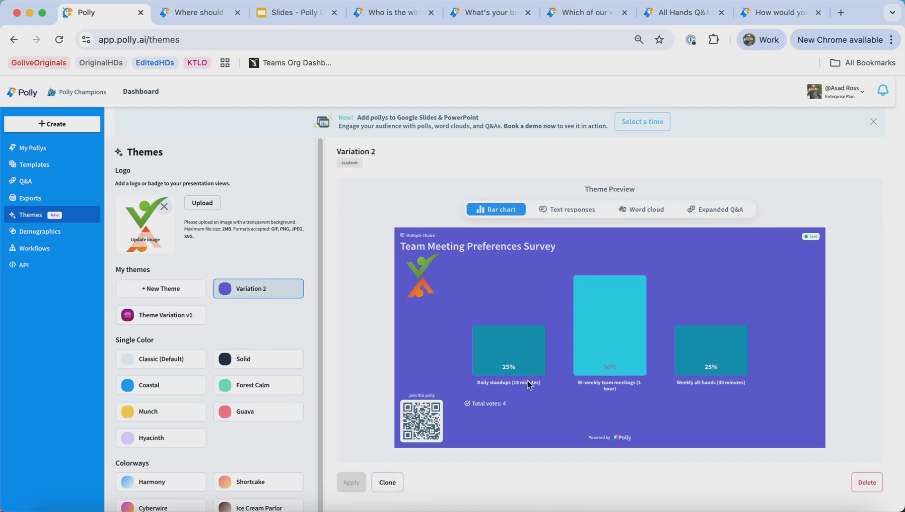
# - View the ugly sweater contest presentation with the new theme, then return to the Themes page
pyautogui.click(368, 13)
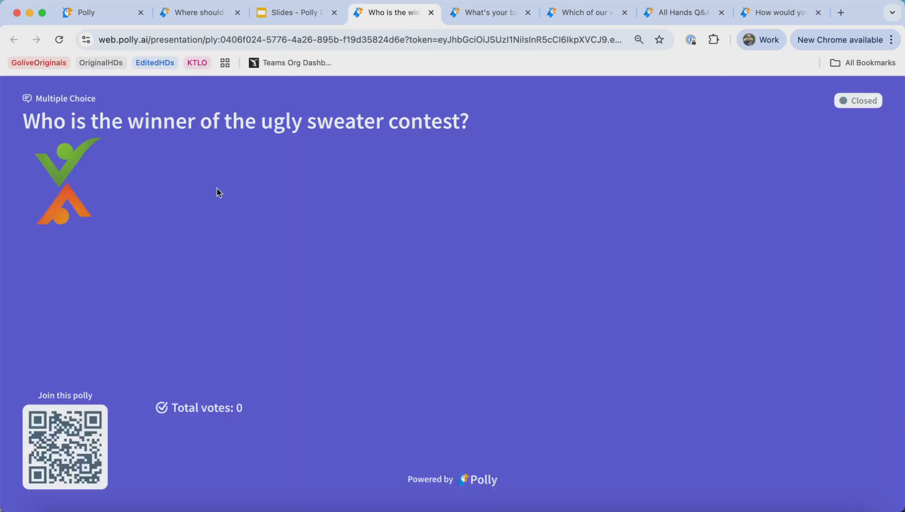
pyautogui.click(117, 17)
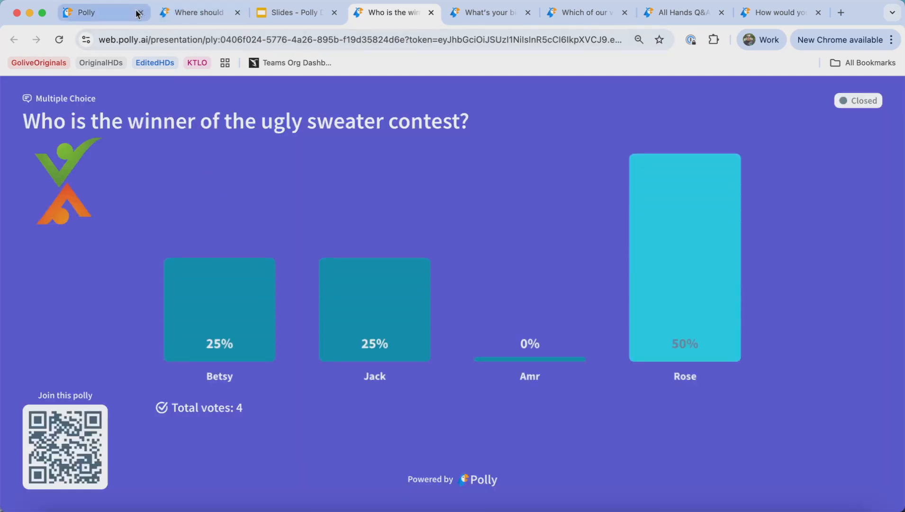
# - Apply Theme Variation v1 and check it on the ugly sweater contest presentation before returning to Themes
pyautogui.click(163, 315)
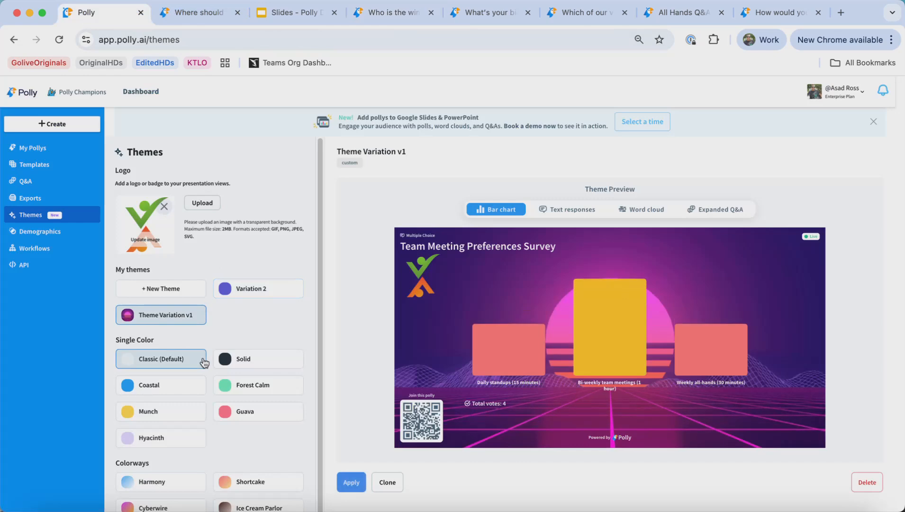
pyautogui.click(351, 482)
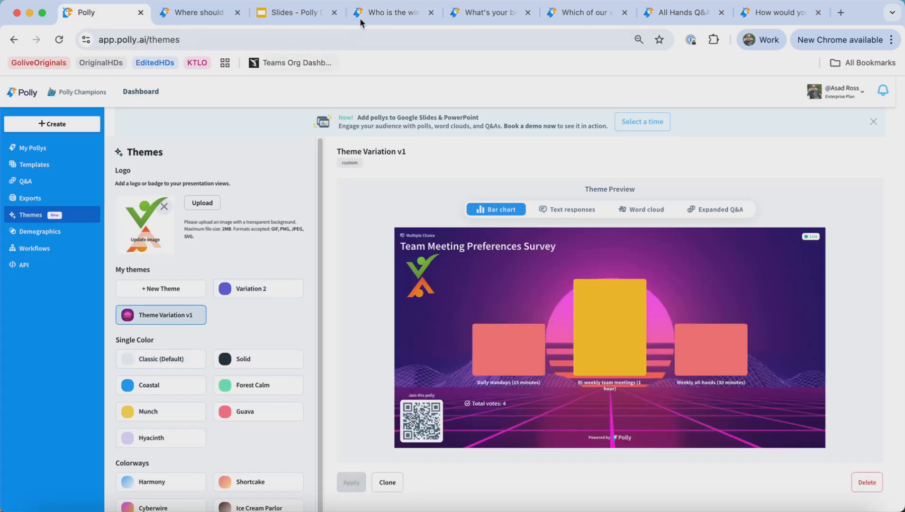
pyautogui.click(360, 17)
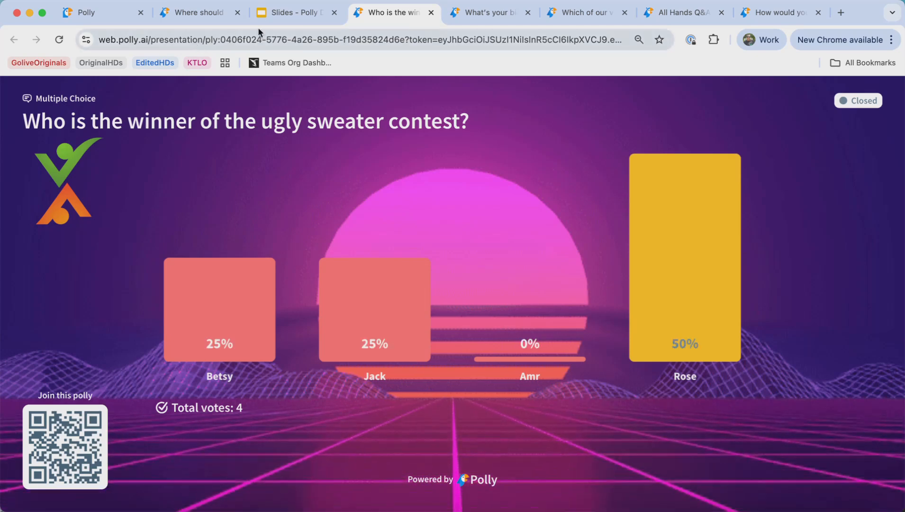
pyautogui.click(124, 14)
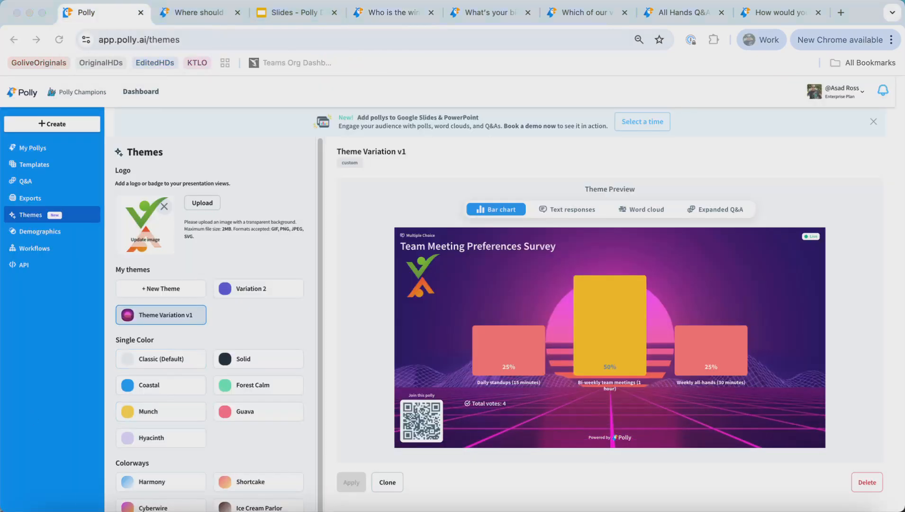
# - Clone Theme Variation v1 and rename the copy Theme Variationv3
pyautogui.click(406, 159)
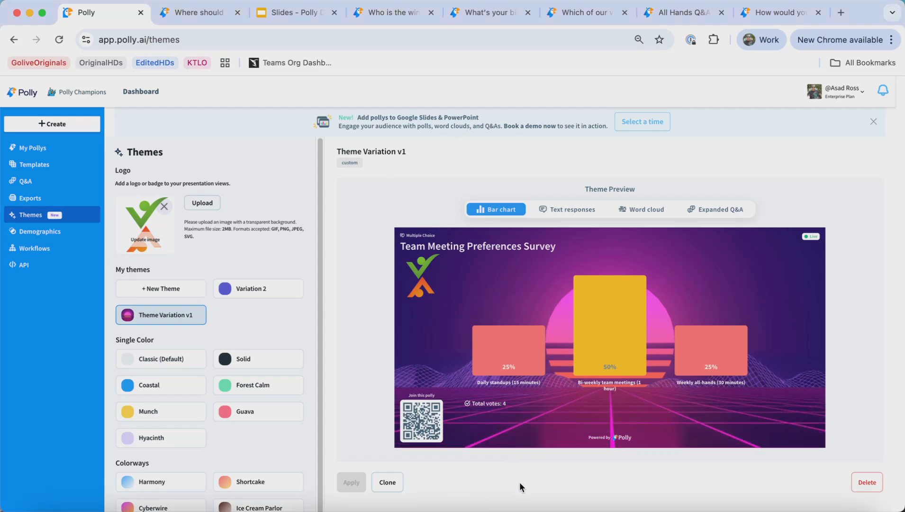
pyautogui.click(384, 487)
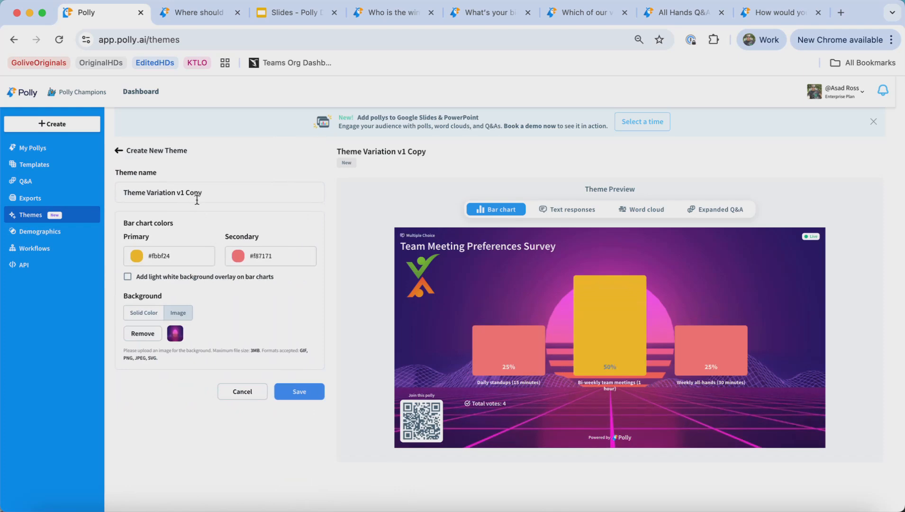
pyautogui.moveTo(209, 194); pyautogui.dragTo(178, 197)
pyautogui.write('v3')
# - Set the Theme Variationv3 secondary bar chart color to #0181dd and save the theme
pyautogui.click(256, 256)
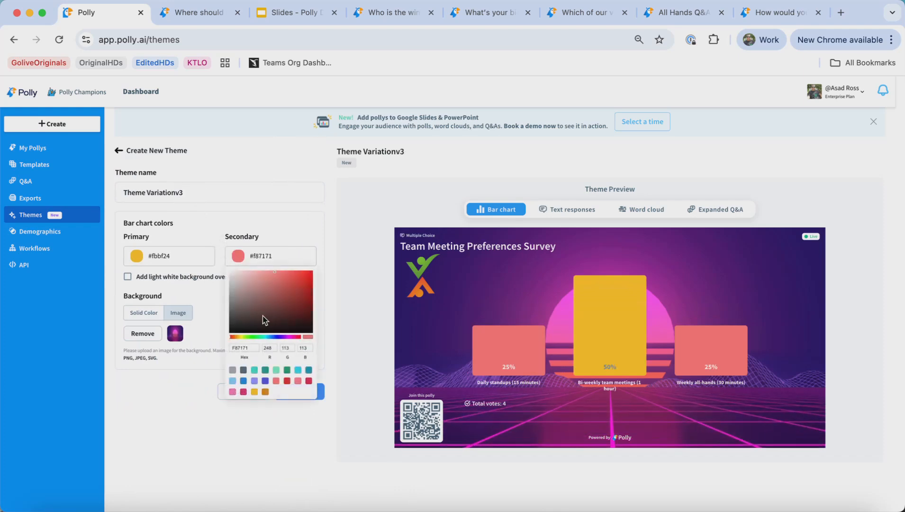
pyautogui.click(244, 393)
pyautogui.click(244, 381)
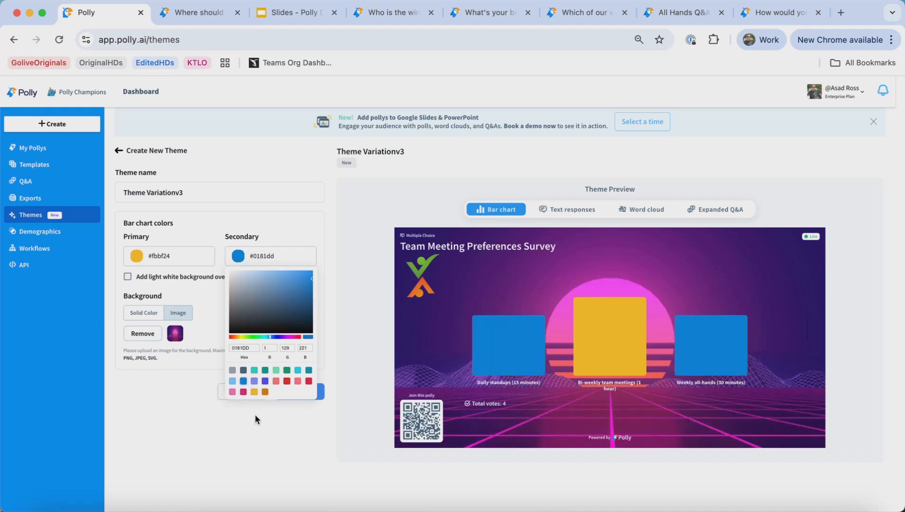
pyautogui.click(257, 427)
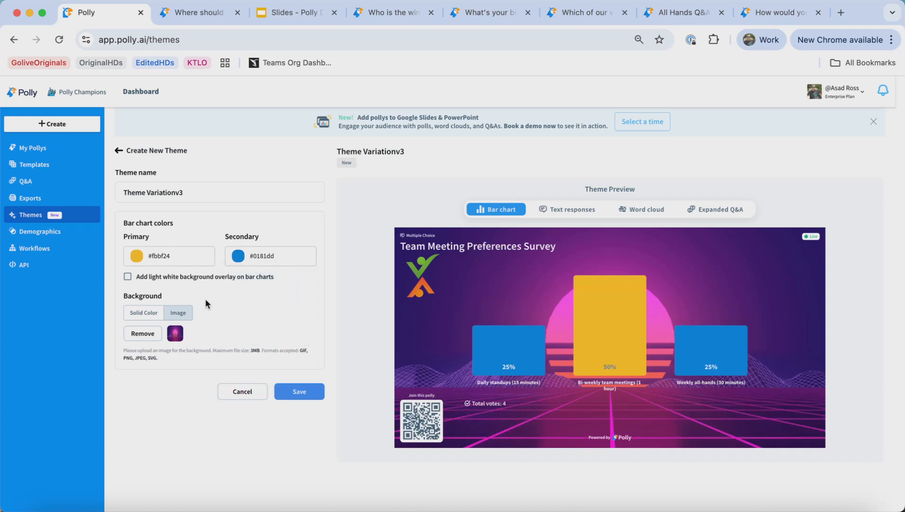
pyautogui.click(303, 392)
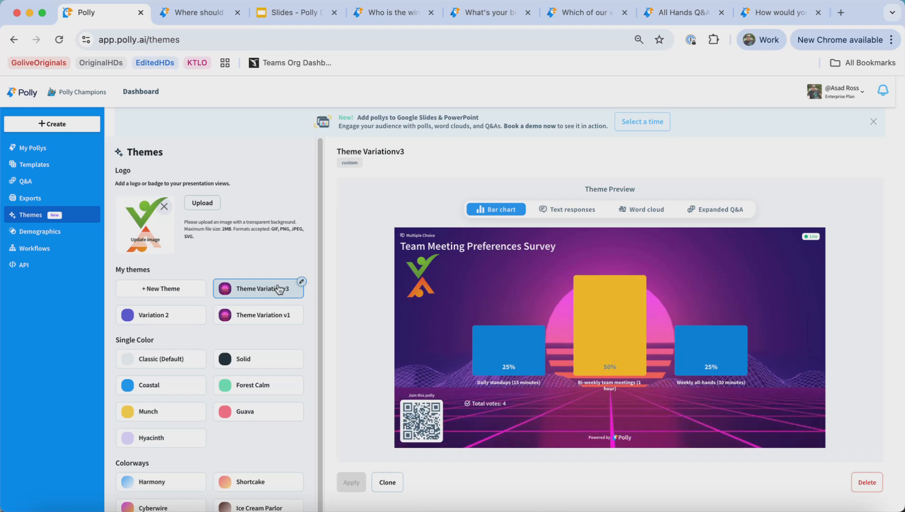
# - Delete the Theme Variationv3 theme
pyautogui.click(281, 320)
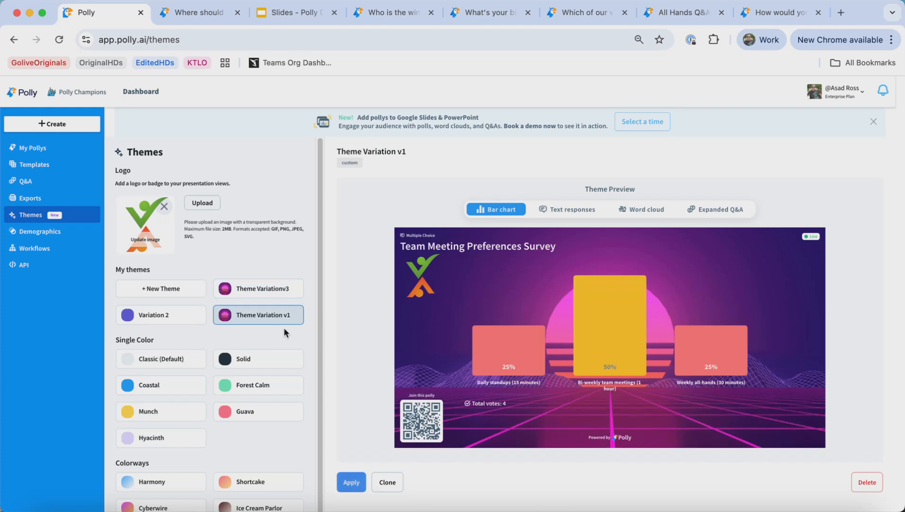
pyautogui.click(267, 290)
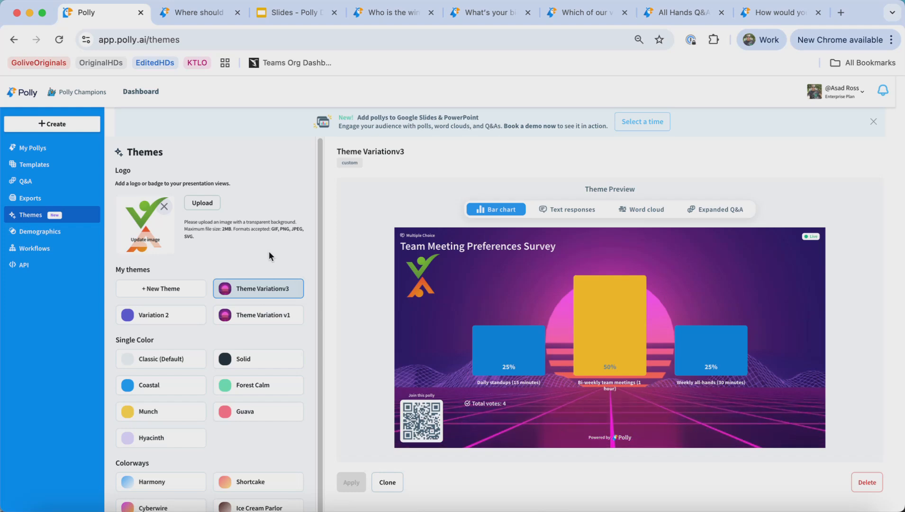
pyautogui.scroll(-1, 268, 254)
pyautogui.moveTo(279, 284)
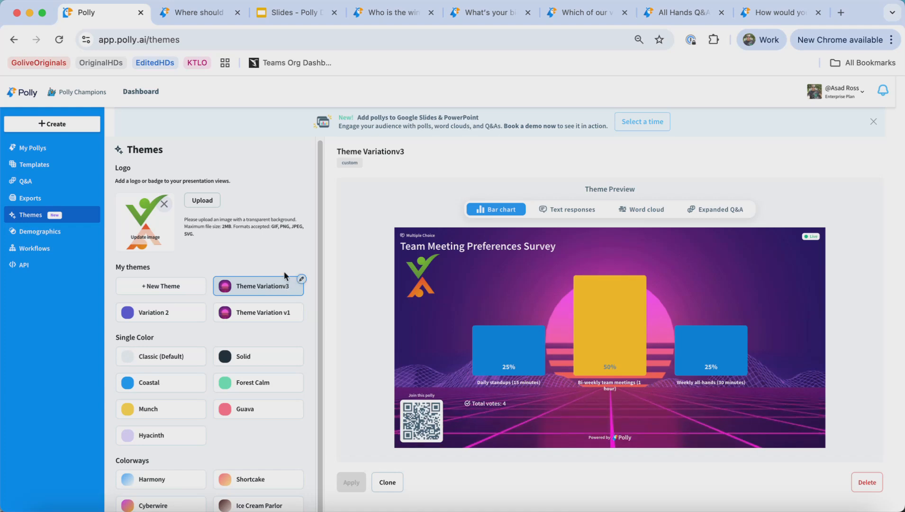
pyautogui.click(869, 487)
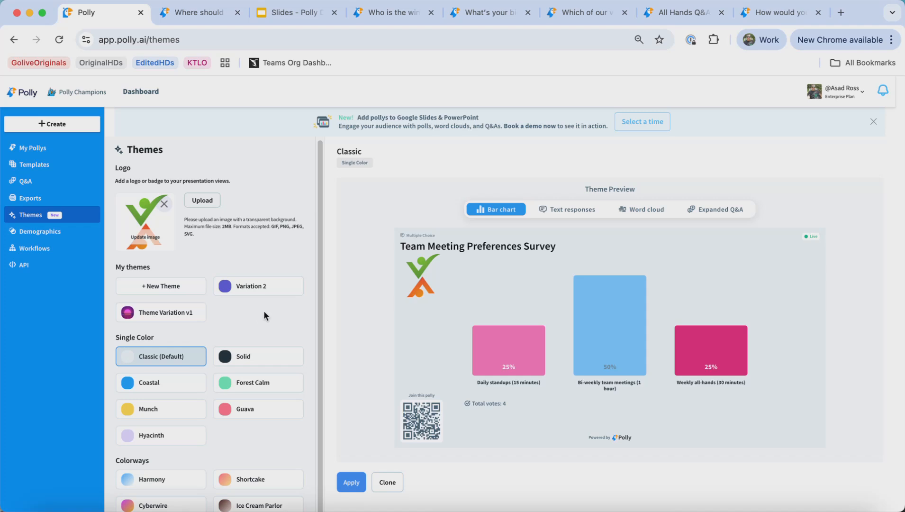
# - Present the ugly sweater contest slide in the Polly Demo slides to check its theme, then exit the slideshow
pyautogui.scroll(-1, 265, 317)
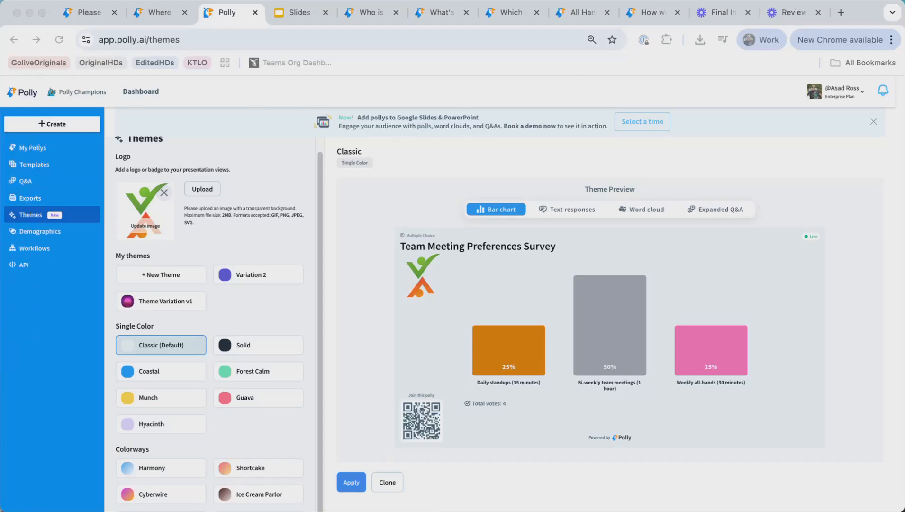
pyautogui.click(293, 14)
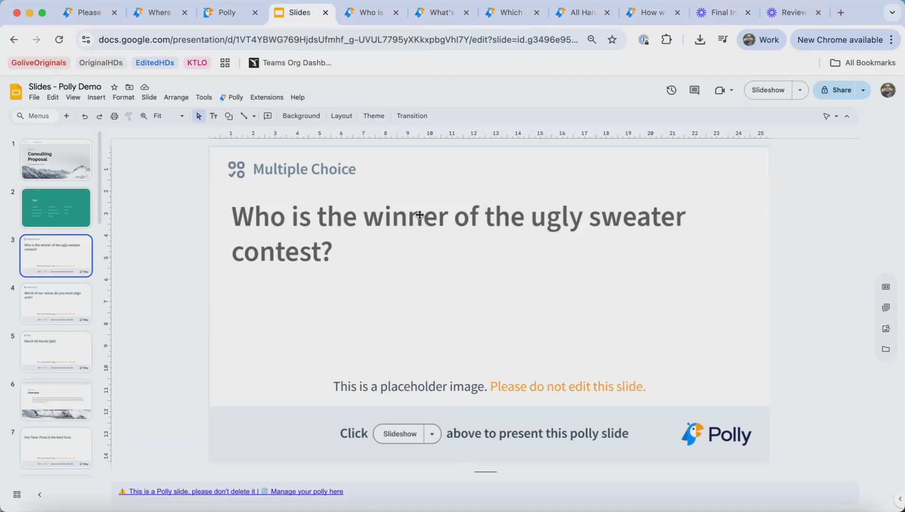
pyautogui.click(769, 91)
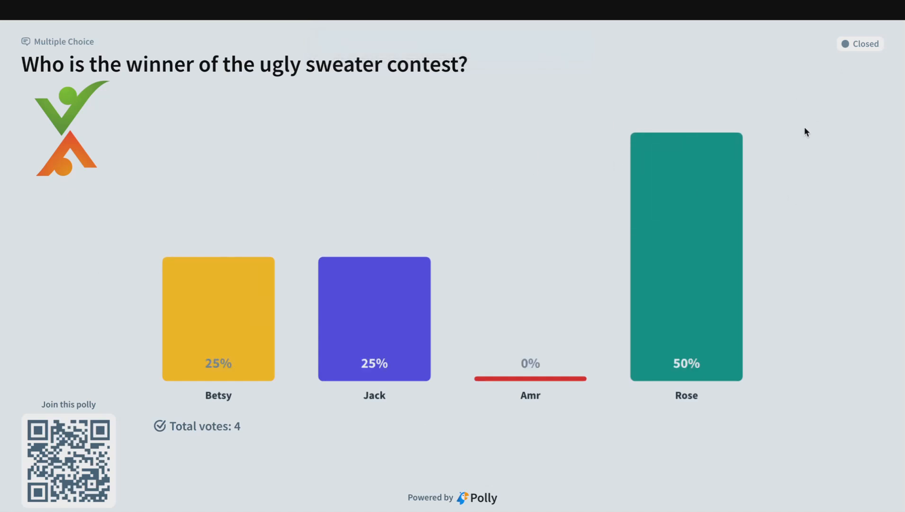
pyautogui.press('Escape')
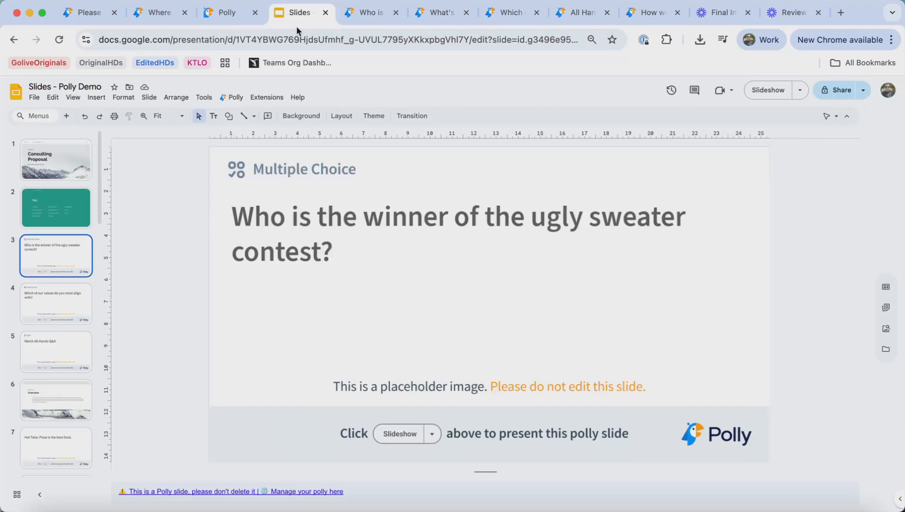
# - Apply the Variation 2 theme from the Themes page
pyautogui.click(214, 13)
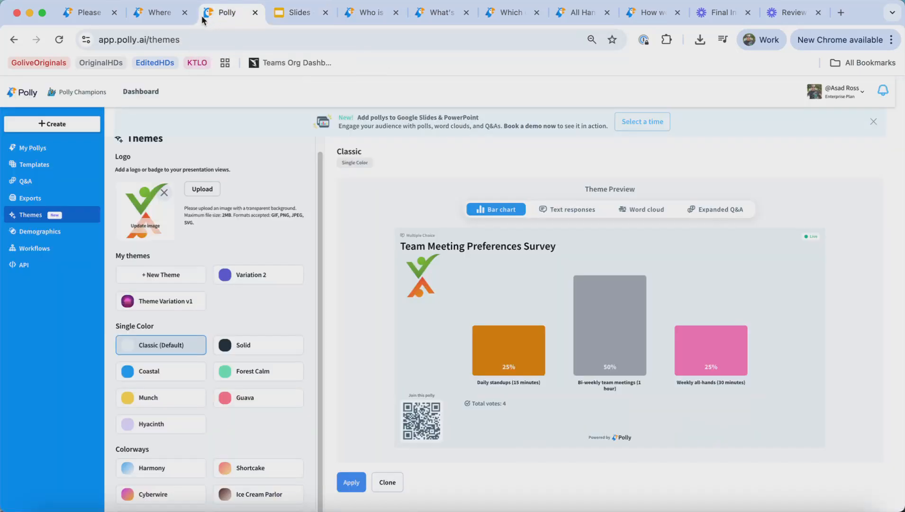
pyautogui.click(188, 301)
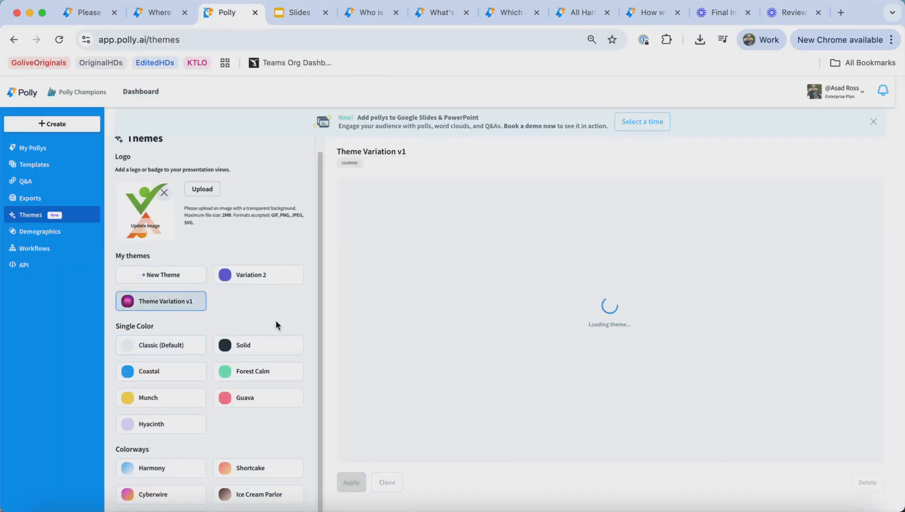
pyautogui.click(251, 276)
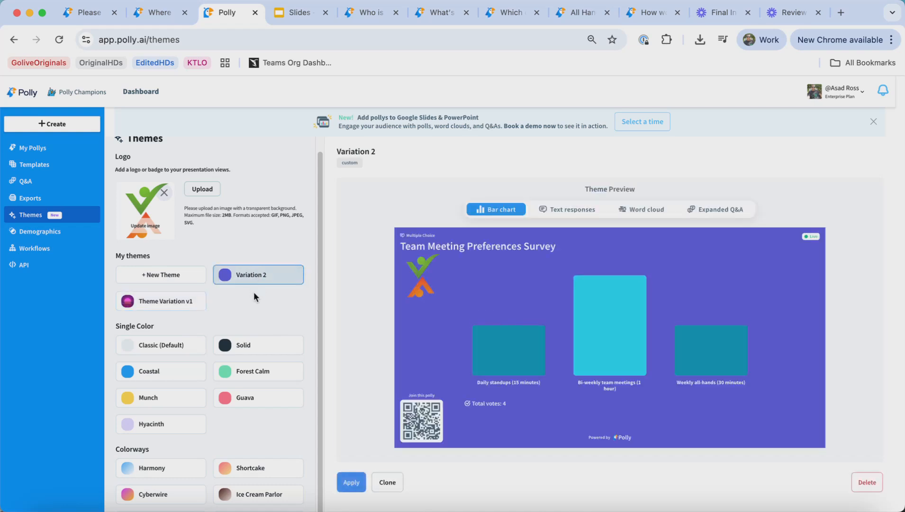
pyautogui.click(345, 481)
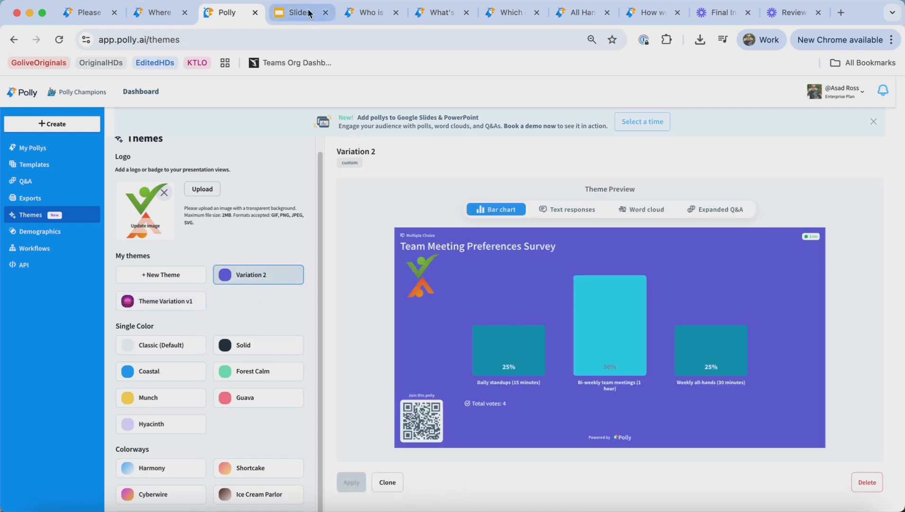
# - Present the ugly sweater contest slide and then the values word cloud slide to check the Variation 2 theme
pyautogui.click(308, 13)
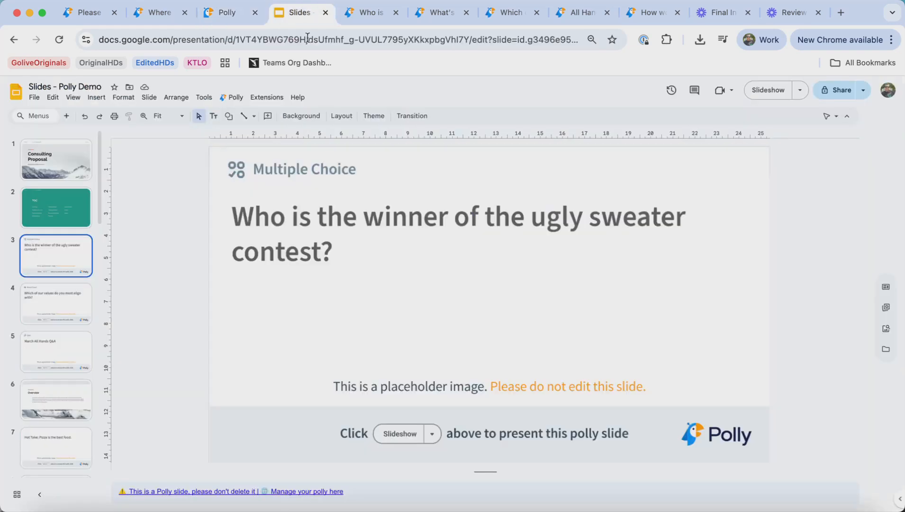
pyautogui.click(768, 91)
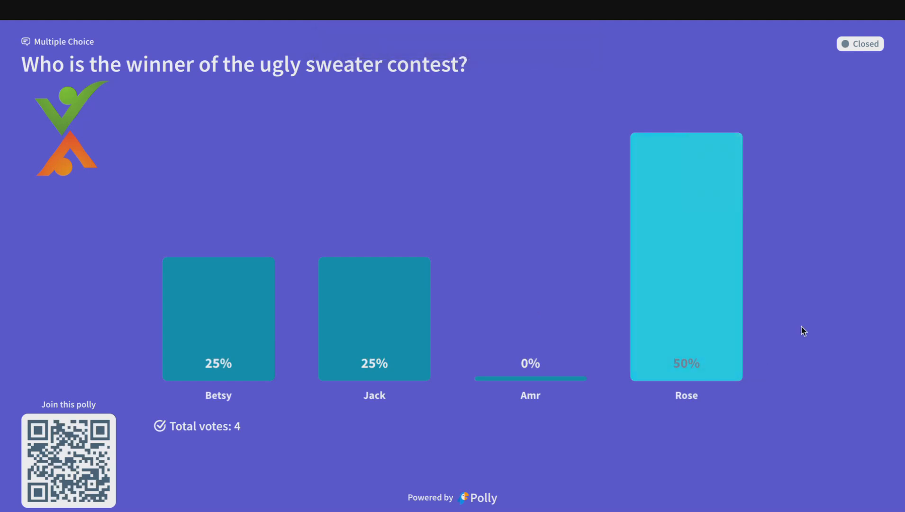
pyautogui.press('Escape')
pyautogui.click(58, 298)
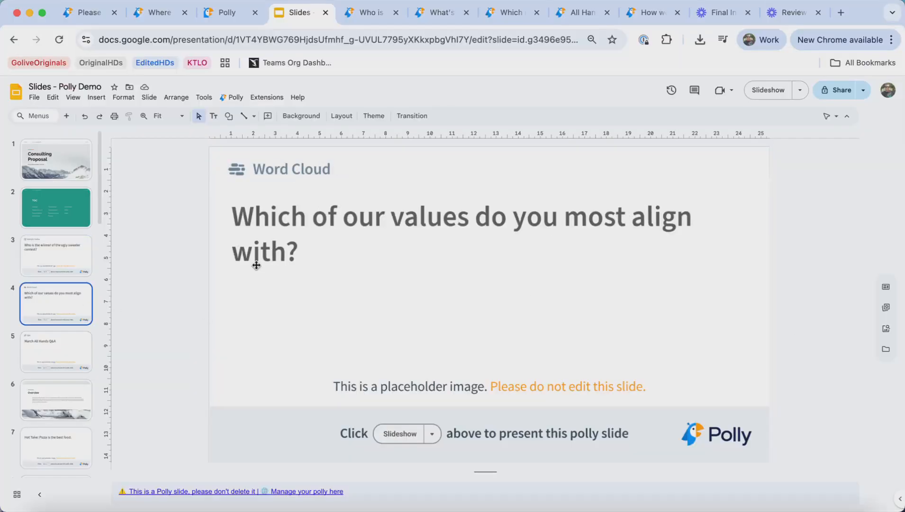
pyautogui.click(782, 95)
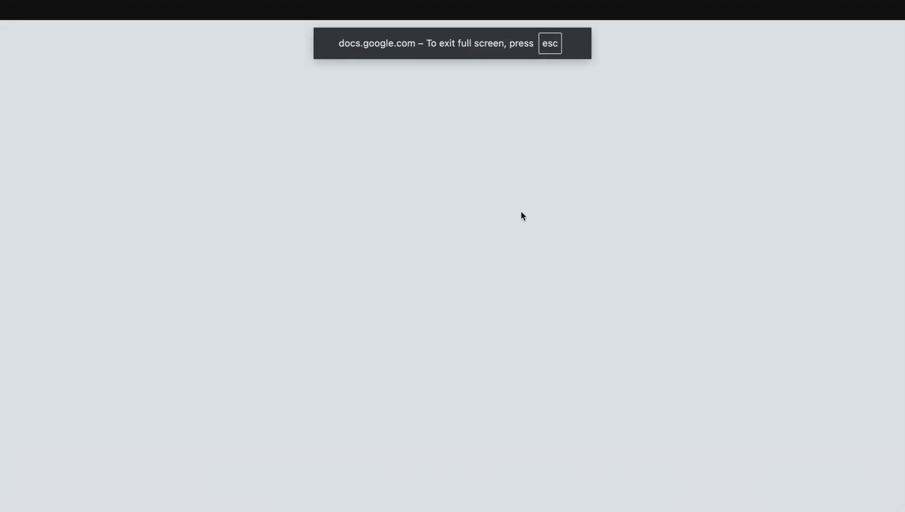